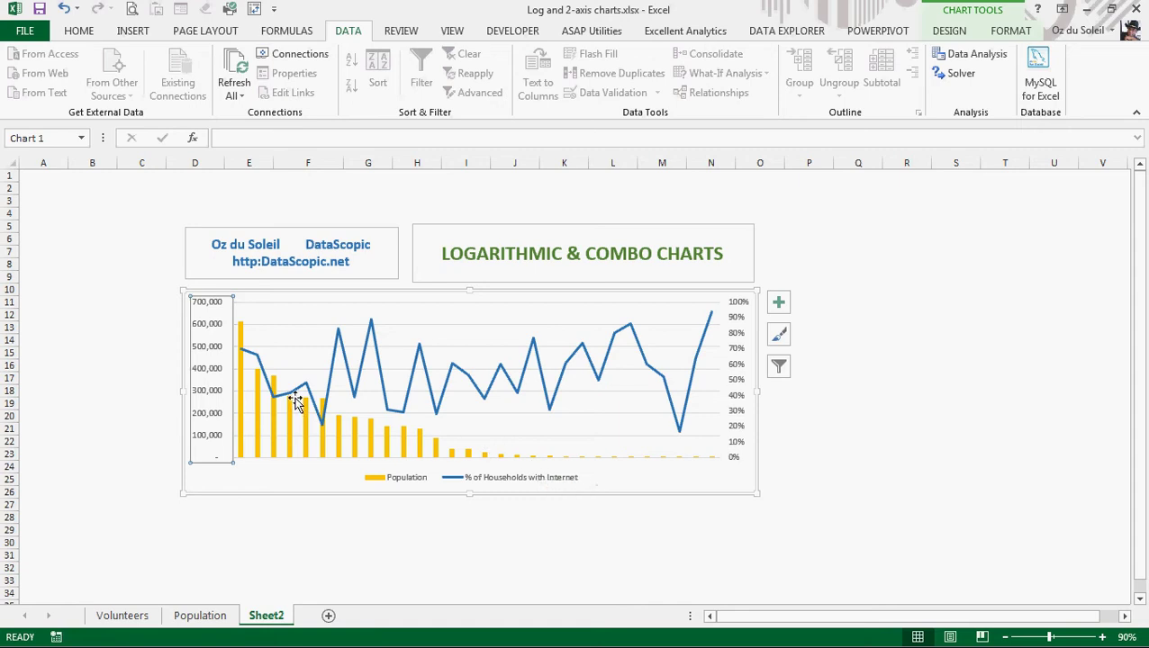
Make the Sheet2 chart's population value axis a base-10 logarithmic scale
mouse_move(243, 331)
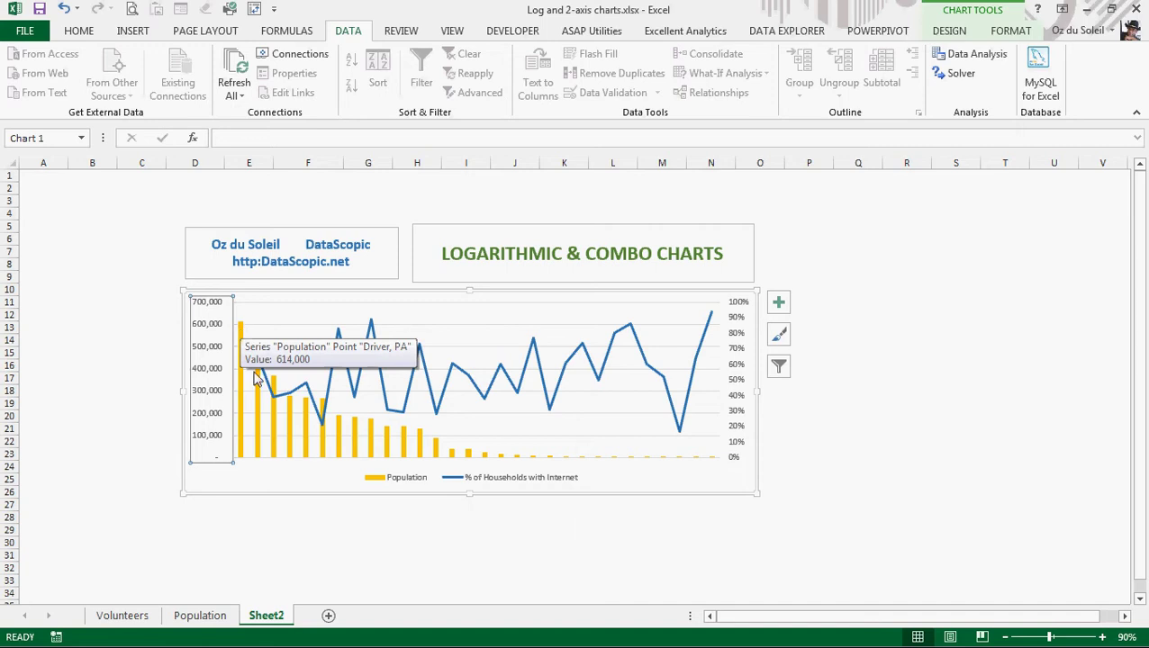
click(277, 469)
right_click(277, 469)
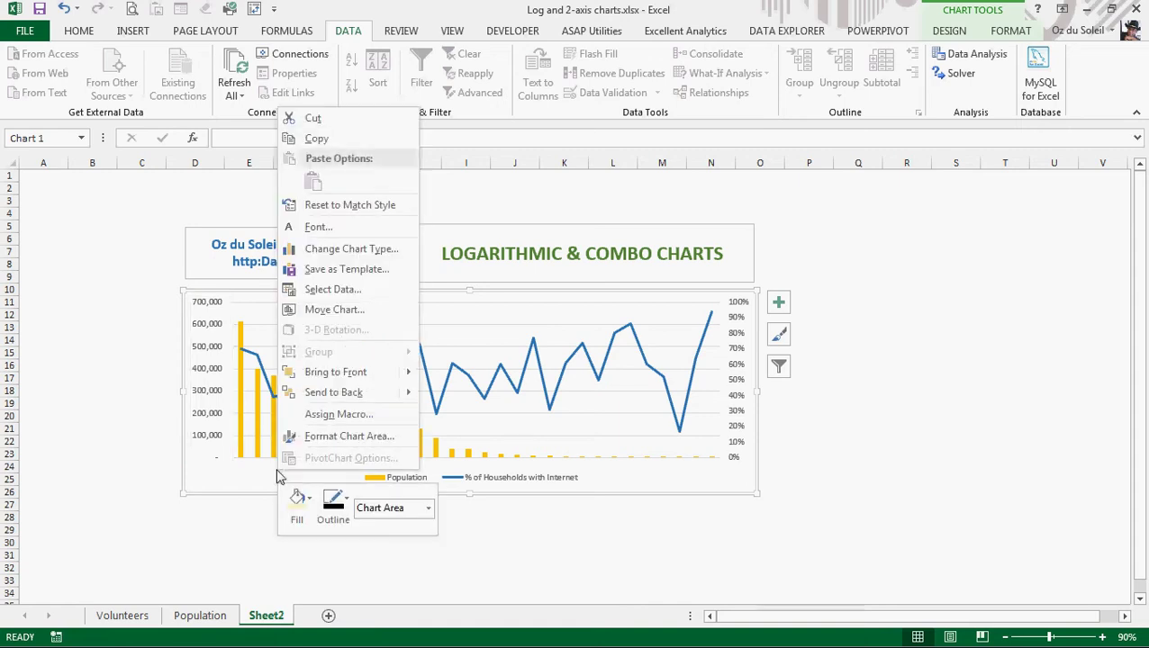
key(Escape)
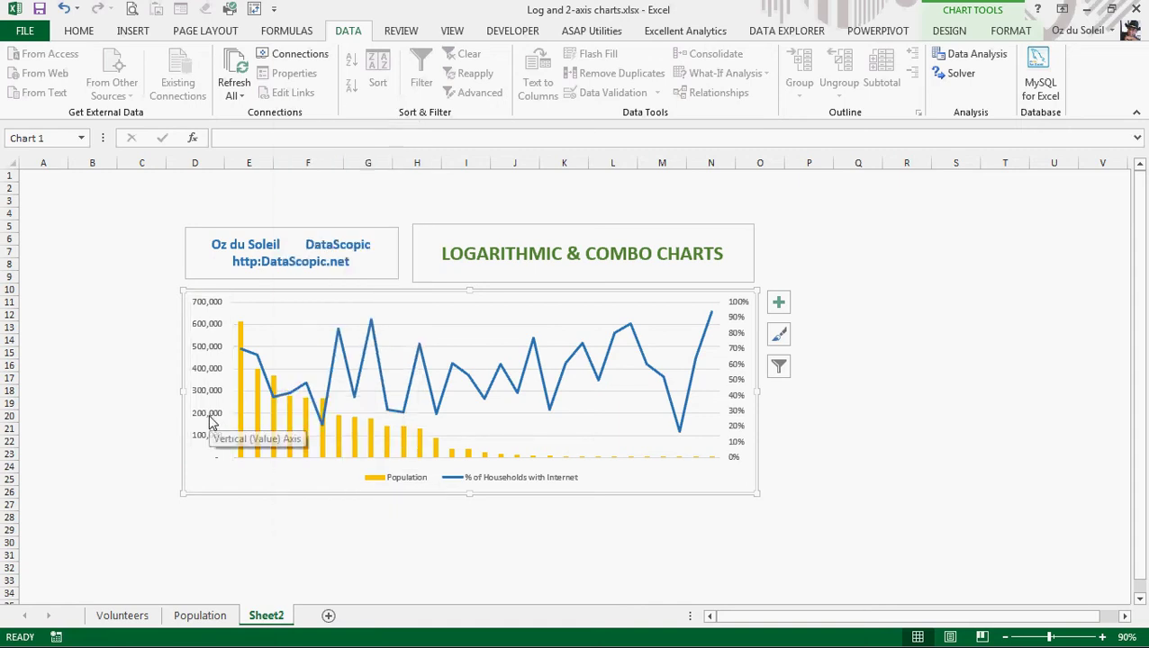
click(209, 418)
right_click(209, 418)
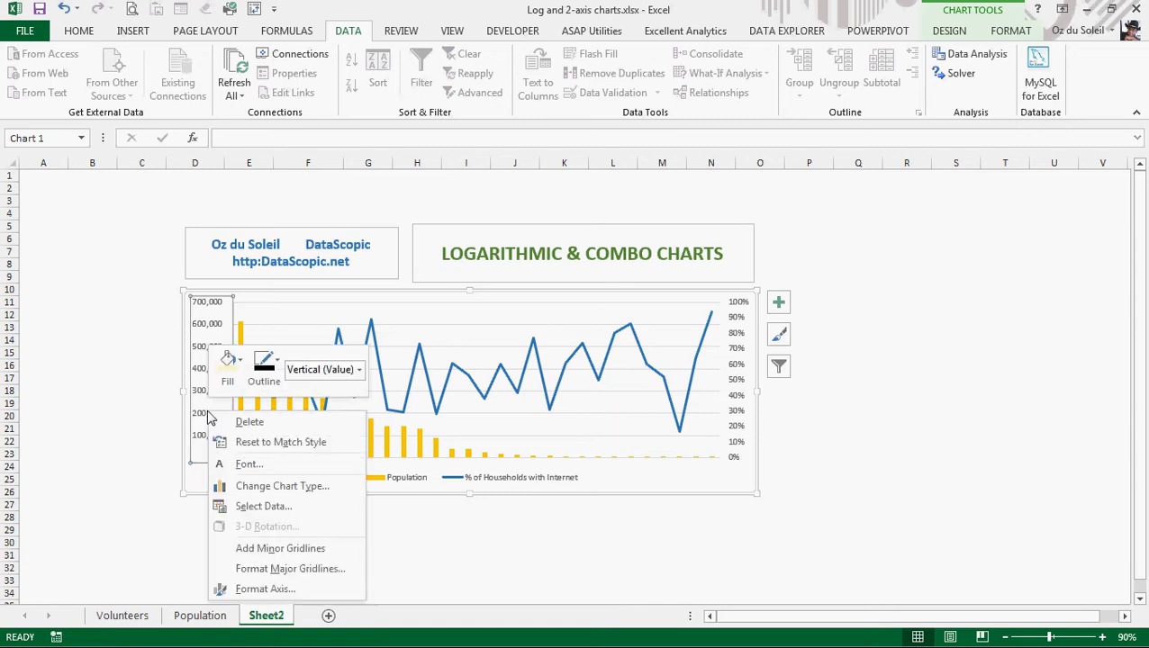
click(263, 590)
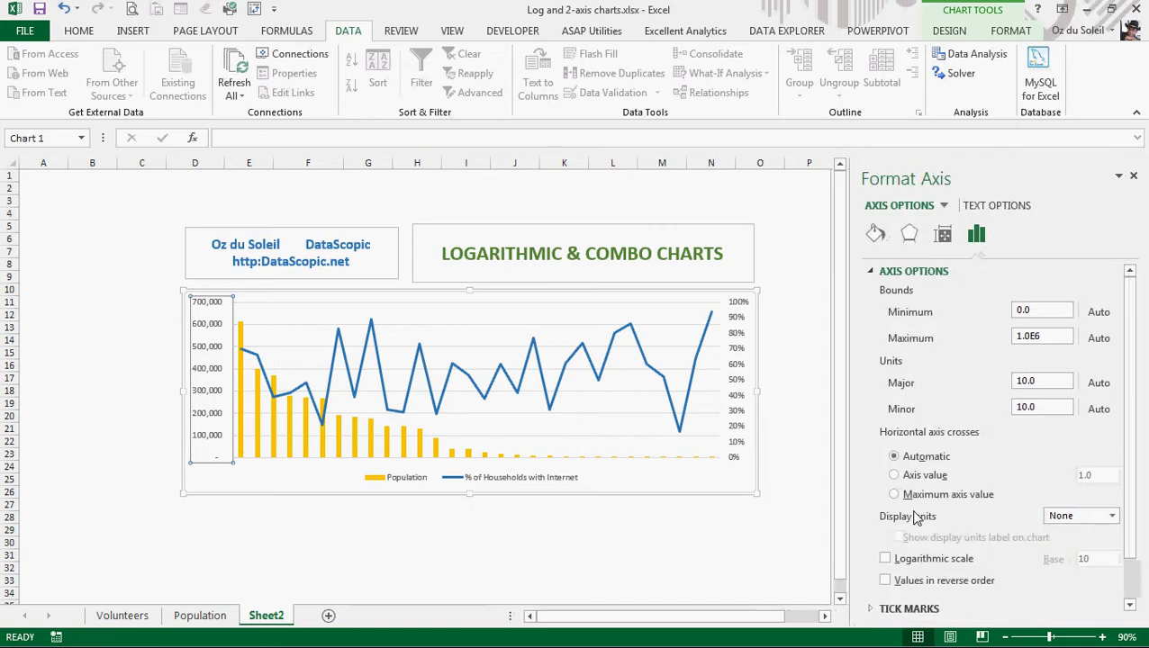
click(886, 559)
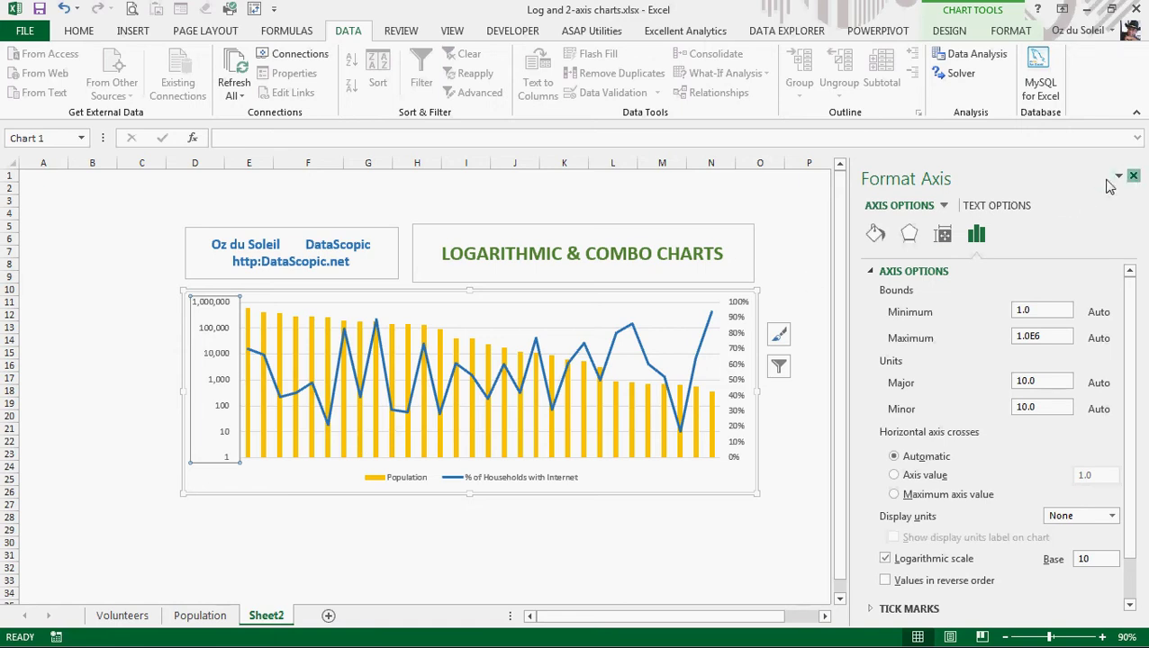
Switch to the Population sheet and review the city and population cells (B6, A3:A20, A12, A8)
click(197, 619)
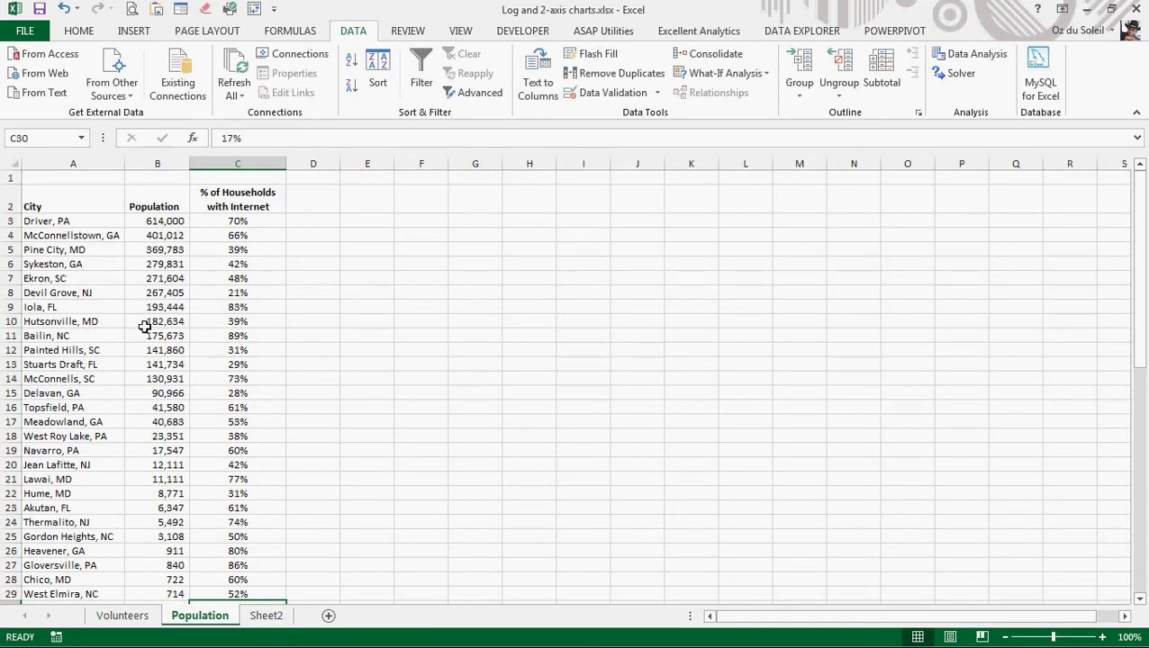
click(134, 264)
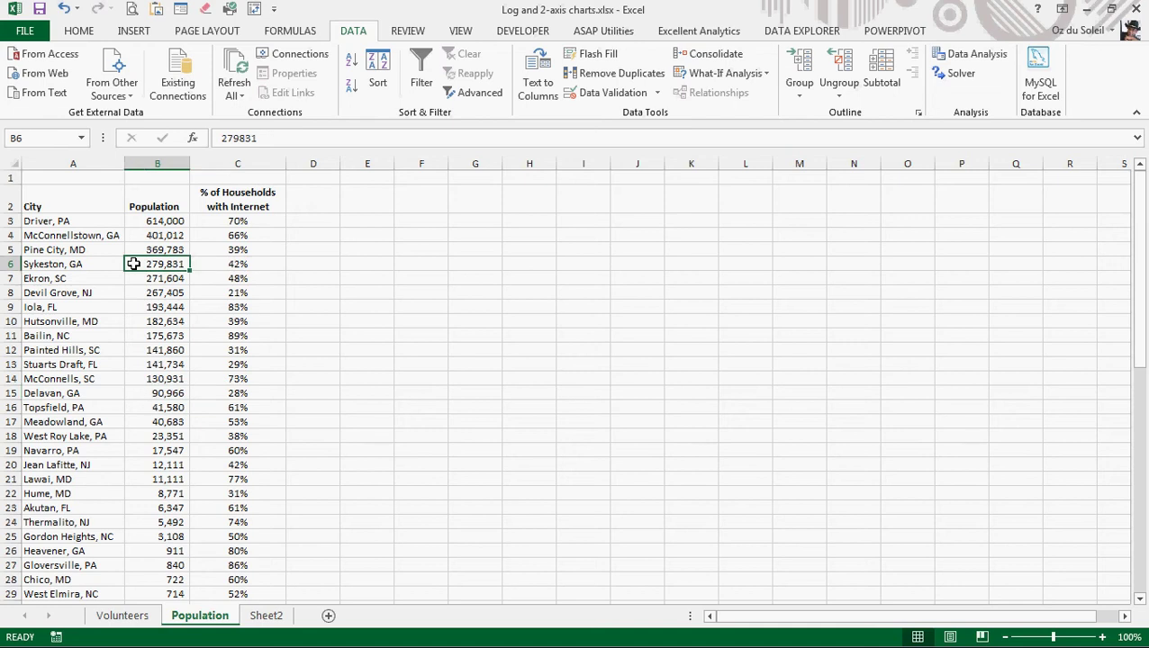
scroll(133, 264, down, 4)
scroll(133, 264, up, 4)
drag(79, 221, 68, 462)
click(63, 351)
scroll(63, 483, down, 3)
scroll(63, 484, up, 3)
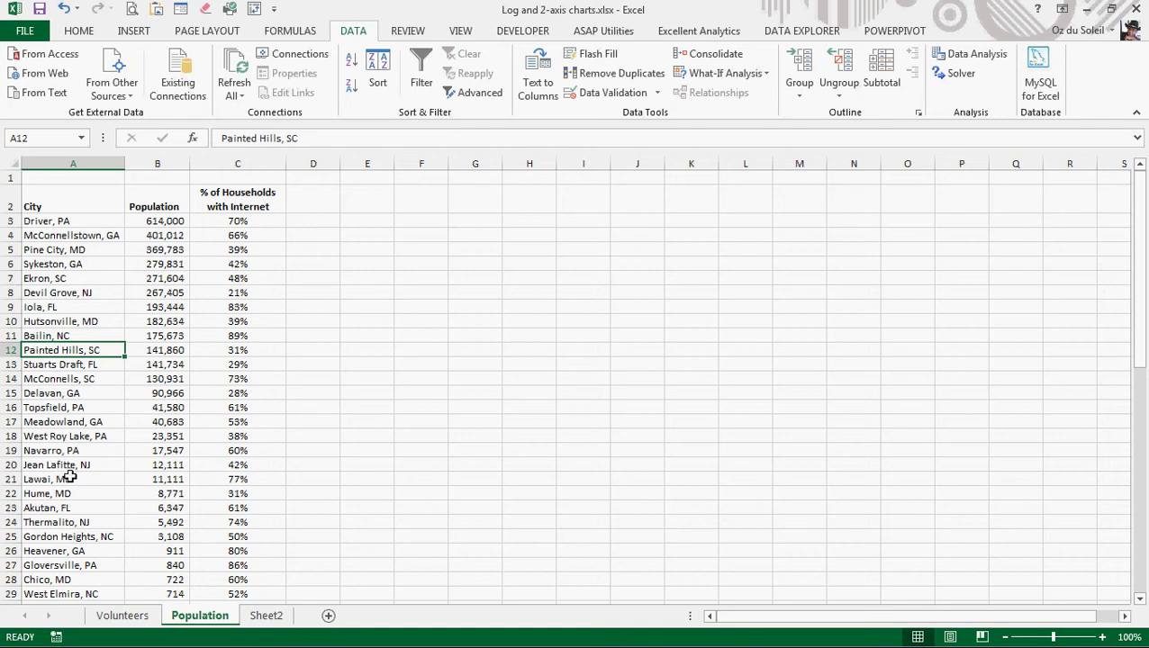
click(79, 296)
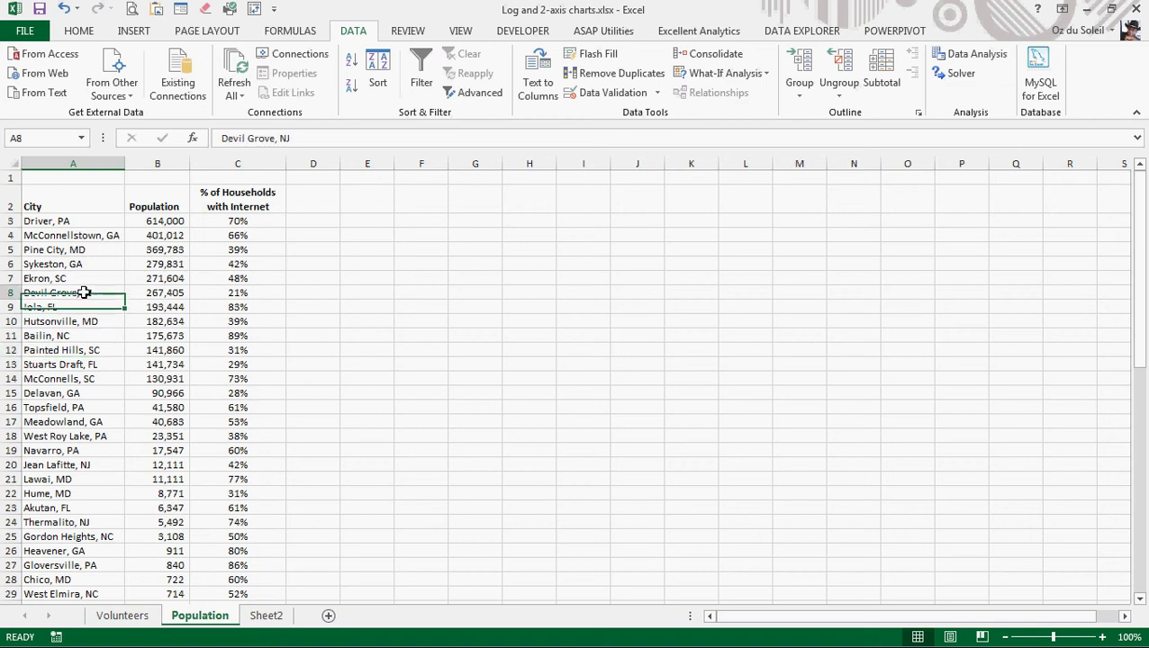
Insert a 2-D clustered column chart of the Population table
click(127, 33)
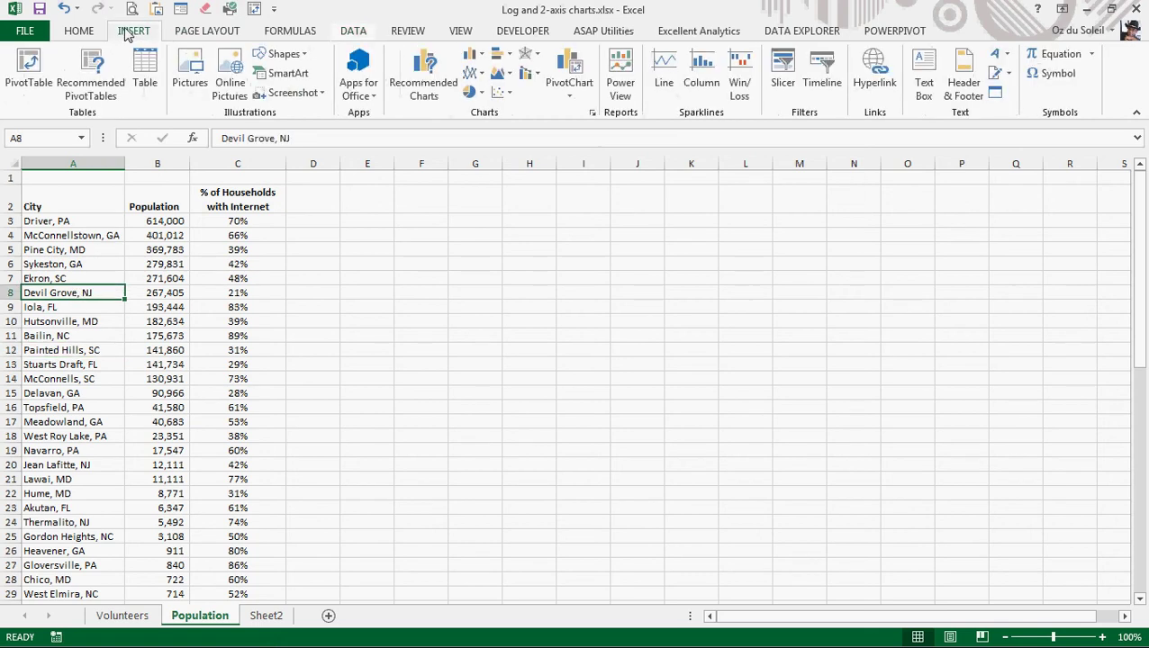
click(473, 56)
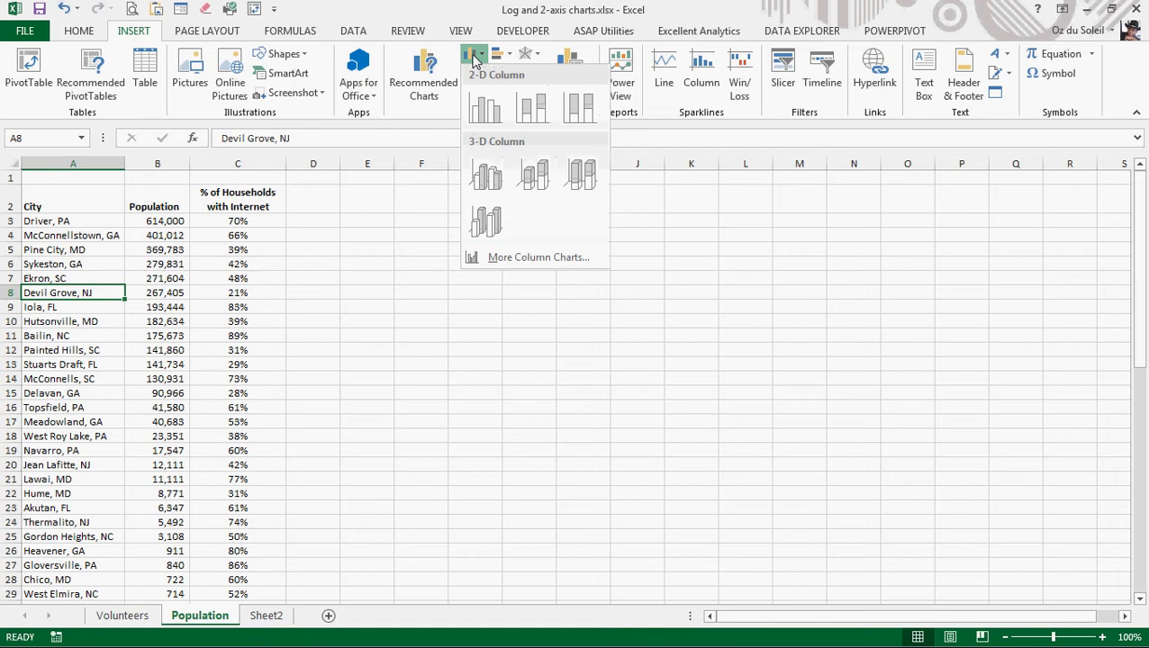
click(484, 110)
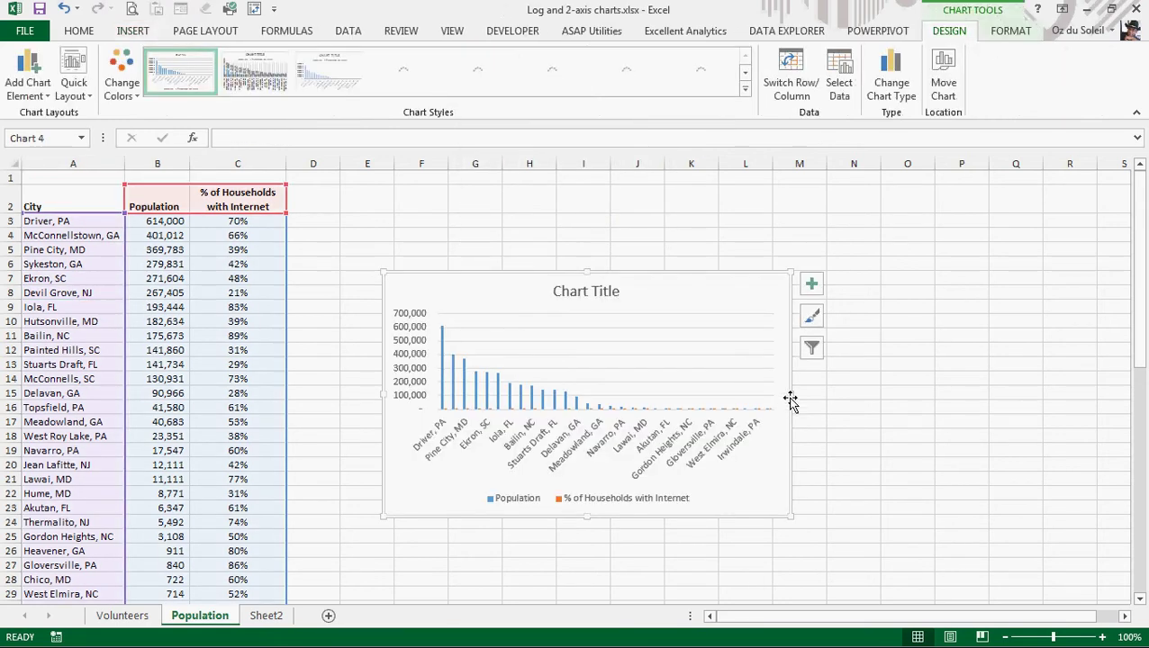
Widen the new chart to the right and move it higher on the sheet
drag(791, 395, 937, 394)
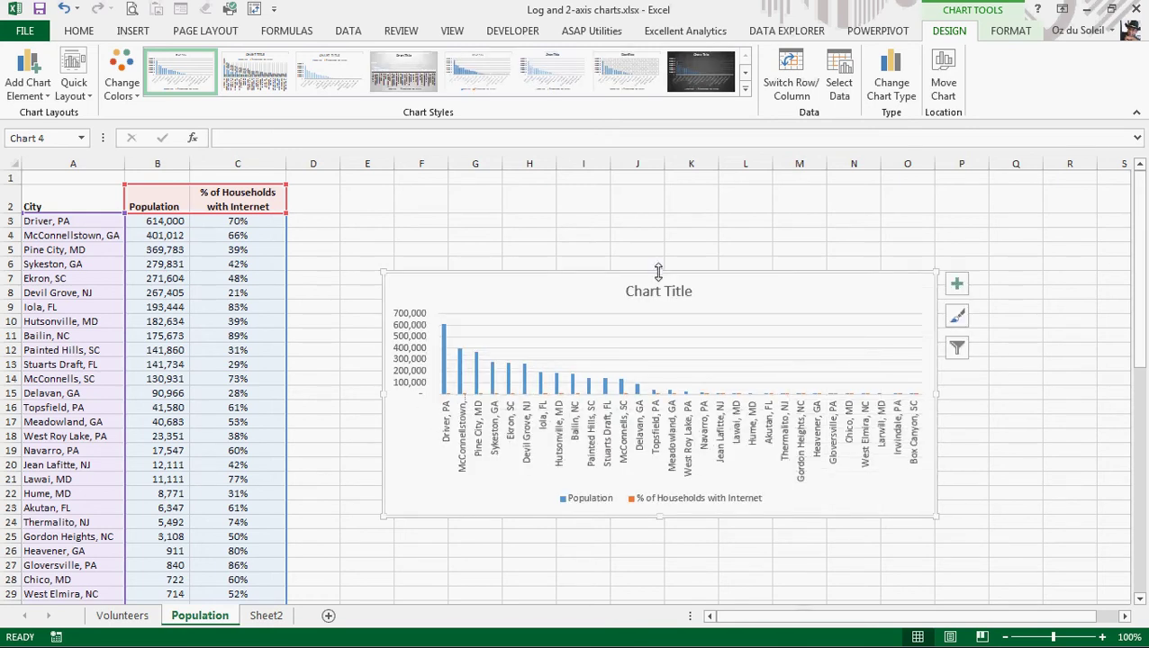
drag(655, 274, 650, 220)
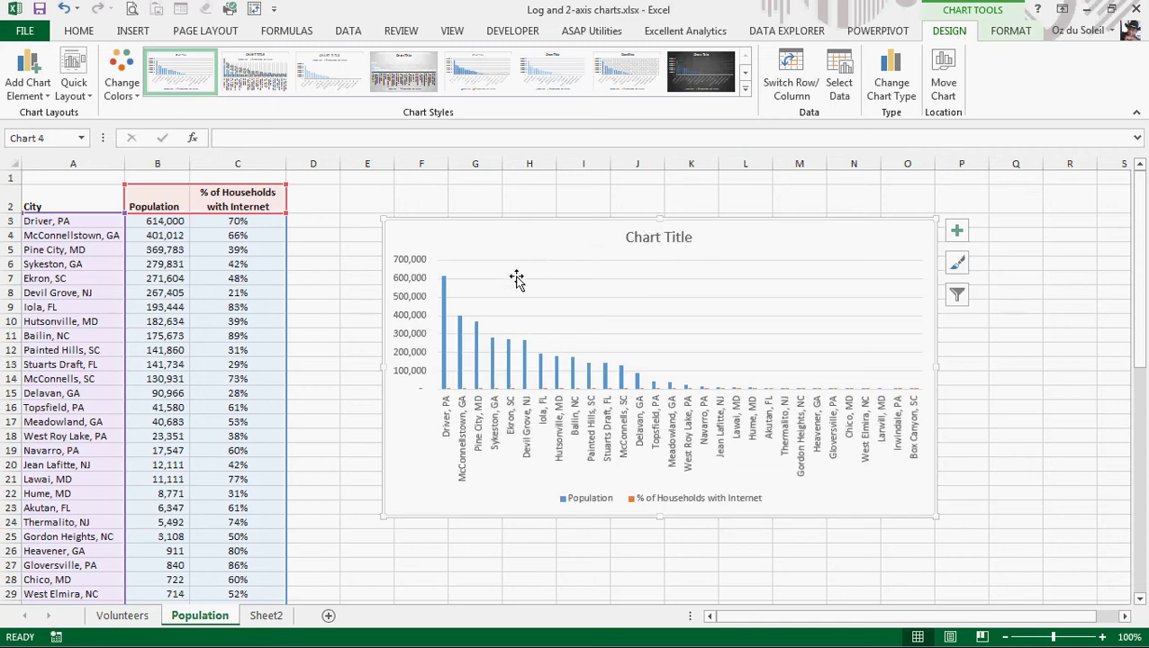
mouse_move(477, 369)
Change the chart to a Combo type with % of Households with Internet on the secondary axis
right_click(523, 240)
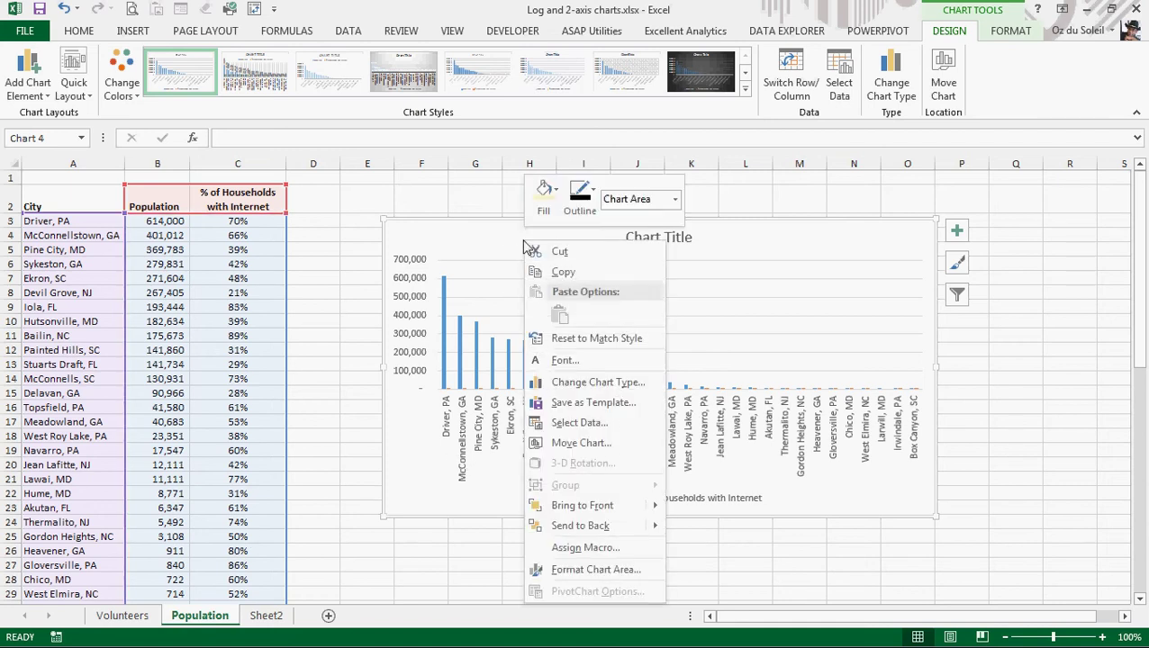
click(583, 386)
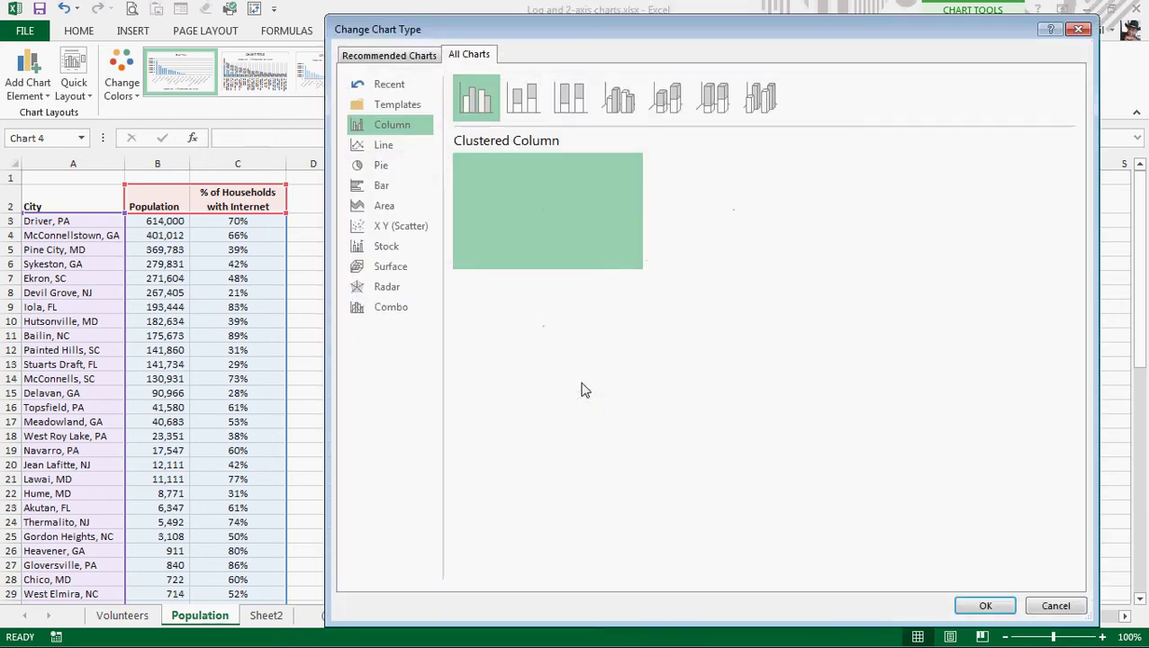
click(384, 310)
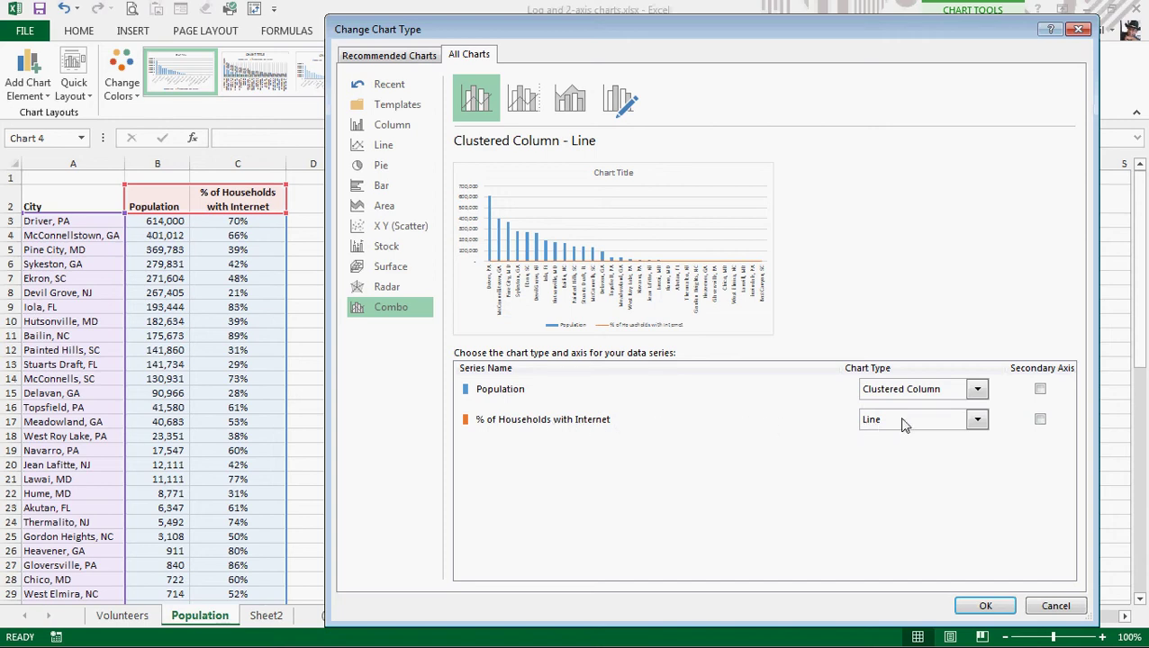
click(1040, 420)
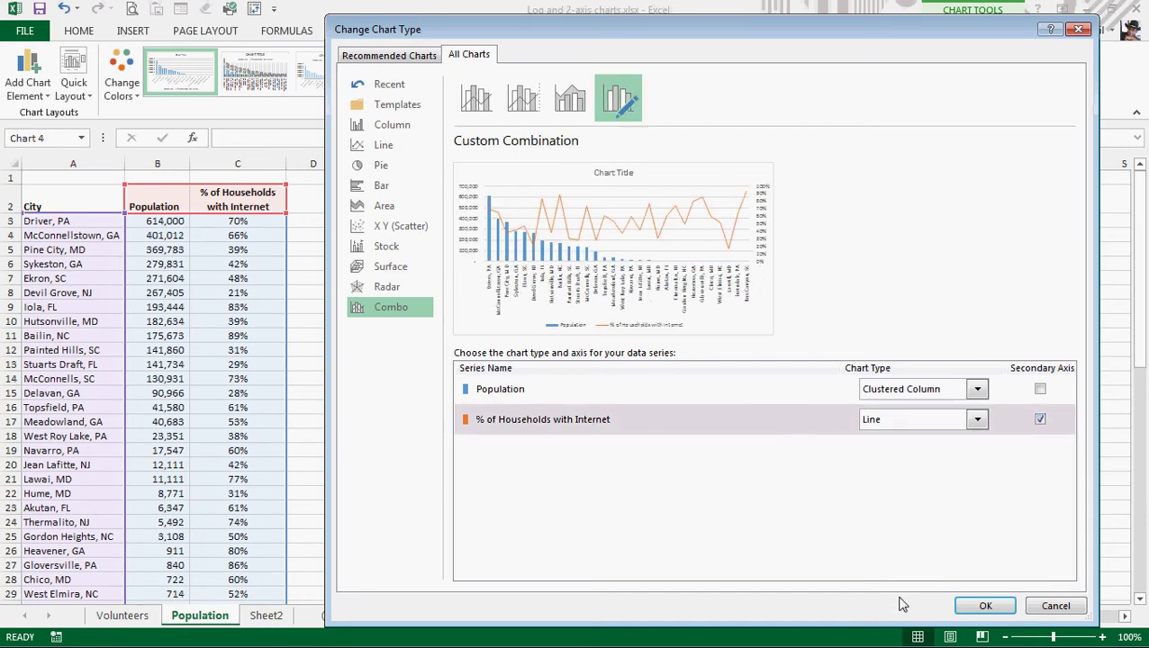
click(985, 607)
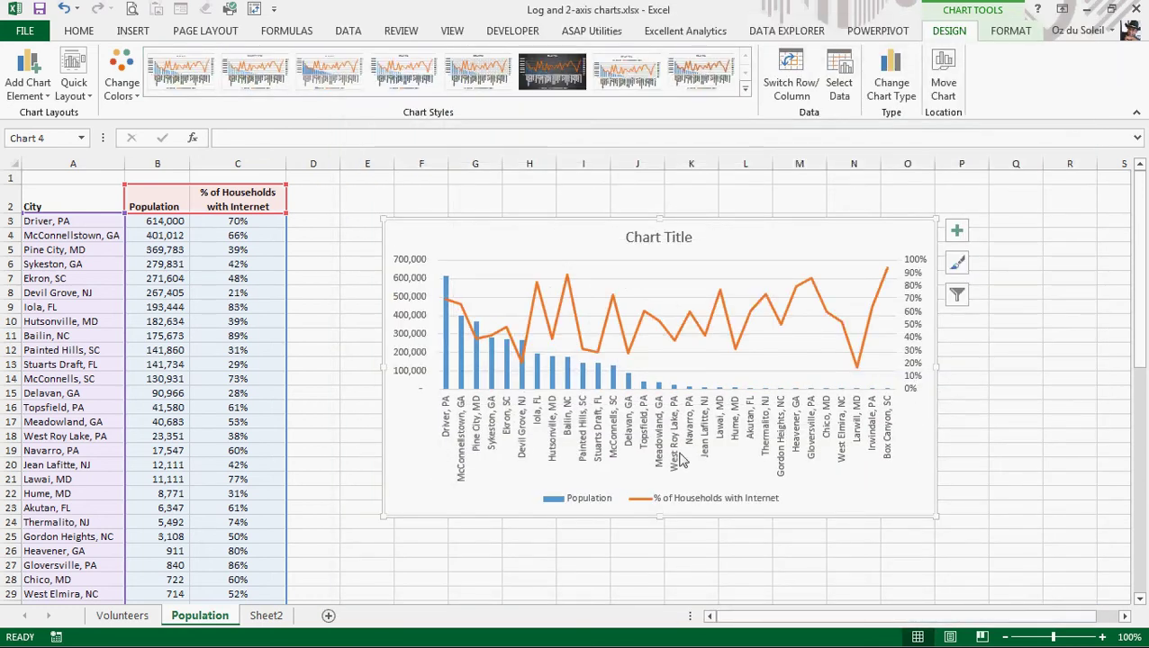
Set the combo chart's population axis to a logarithmic scale
click(402, 350)
right_click(403, 344)
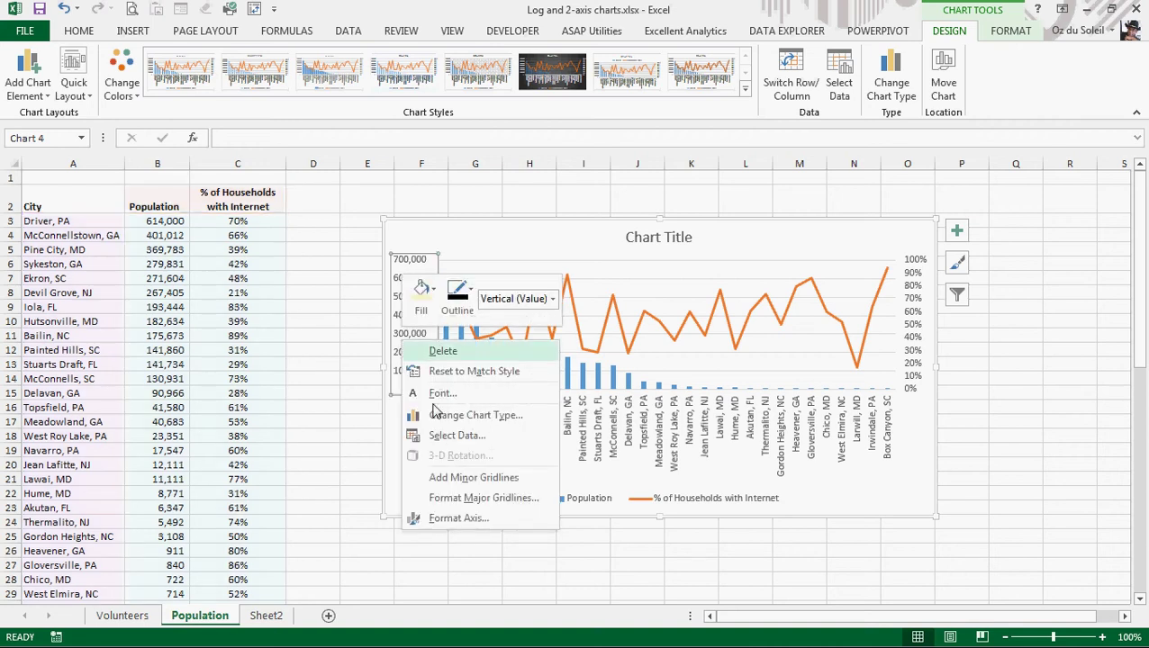
click(452, 519)
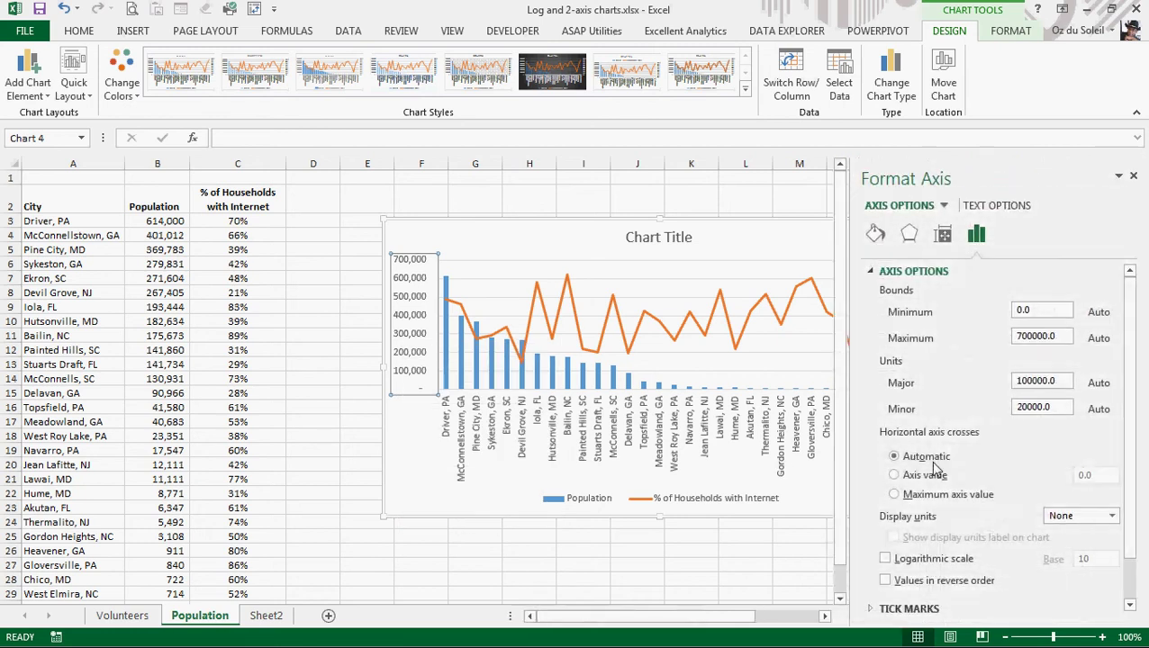
click(886, 510)
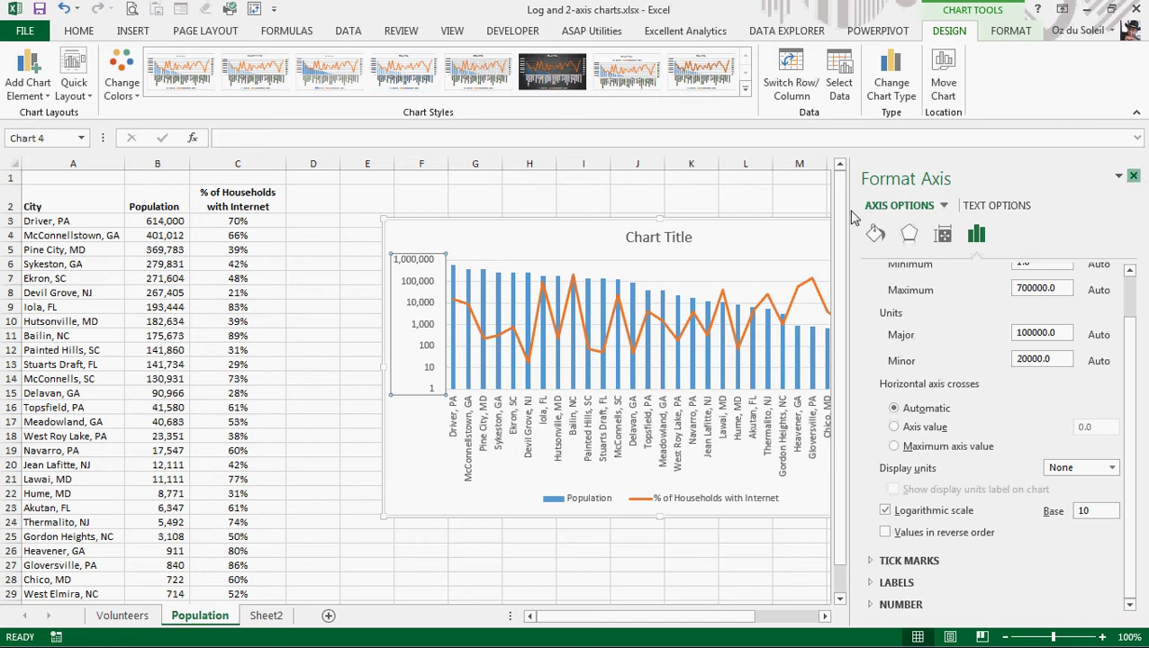
Move the chart left, then widen it to the right and make it taller
drag(815, 229, 713, 223)
drag(837, 367, 991, 367)
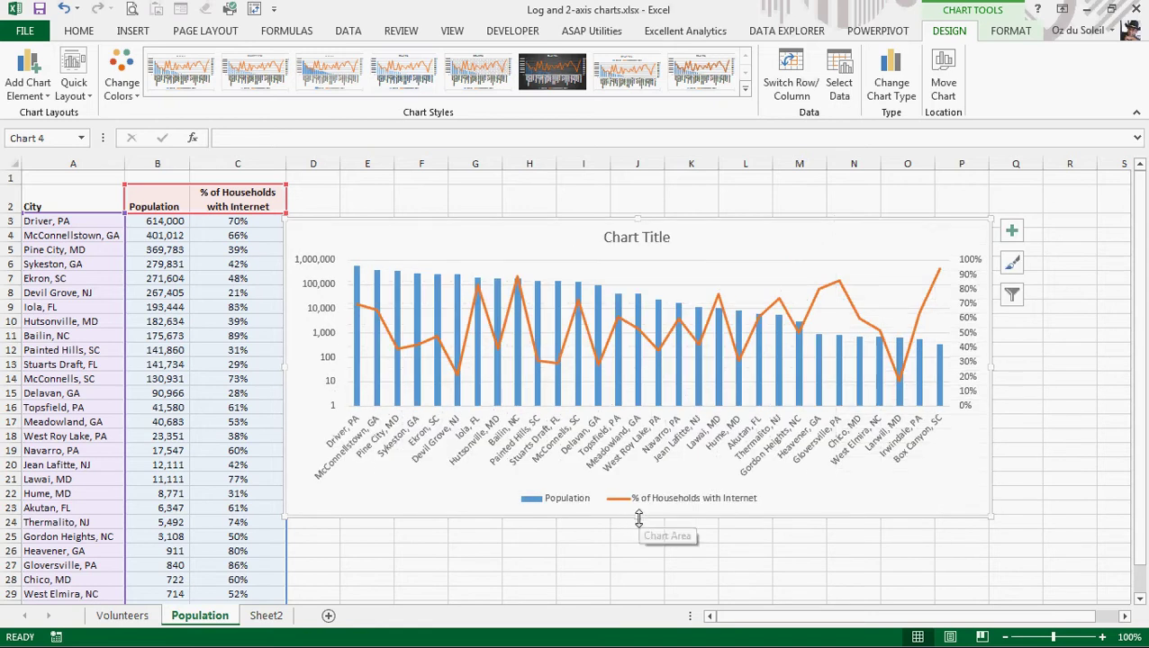
drag(637, 517, 636, 551)
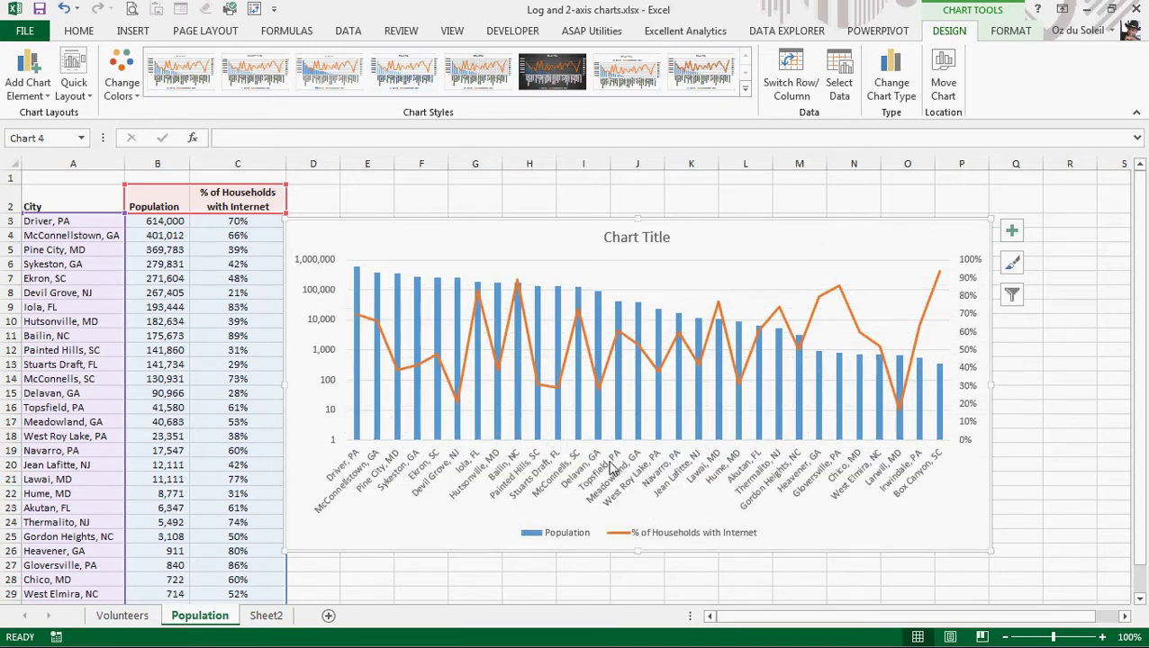
click(618, 436)
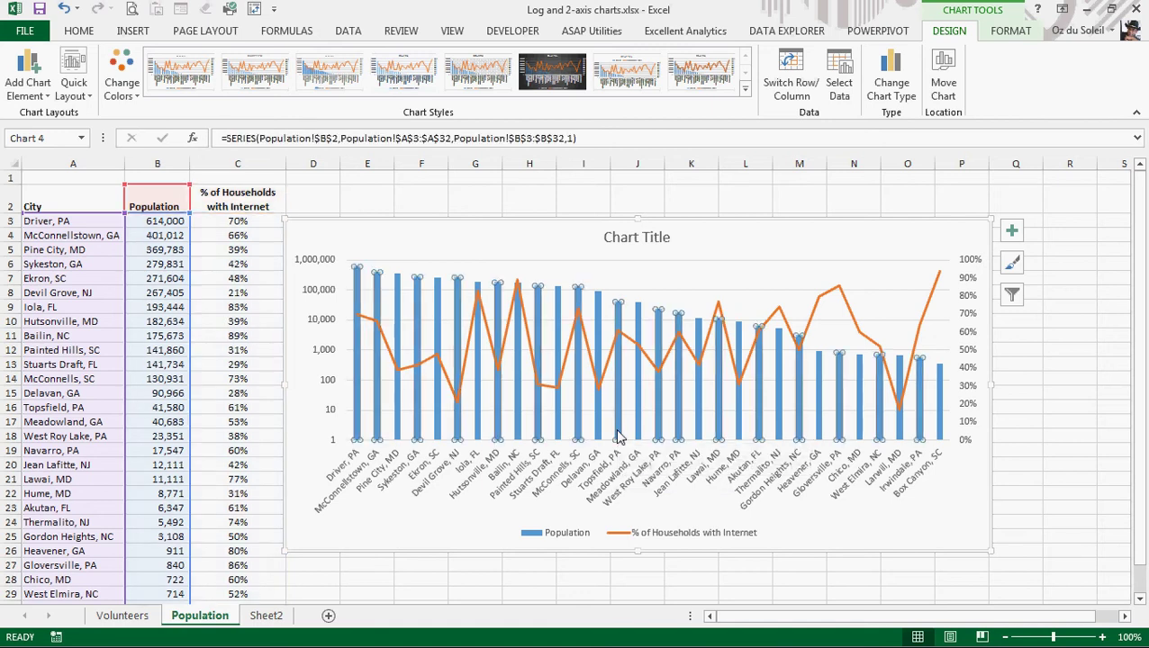
mouse_move(618, 305)
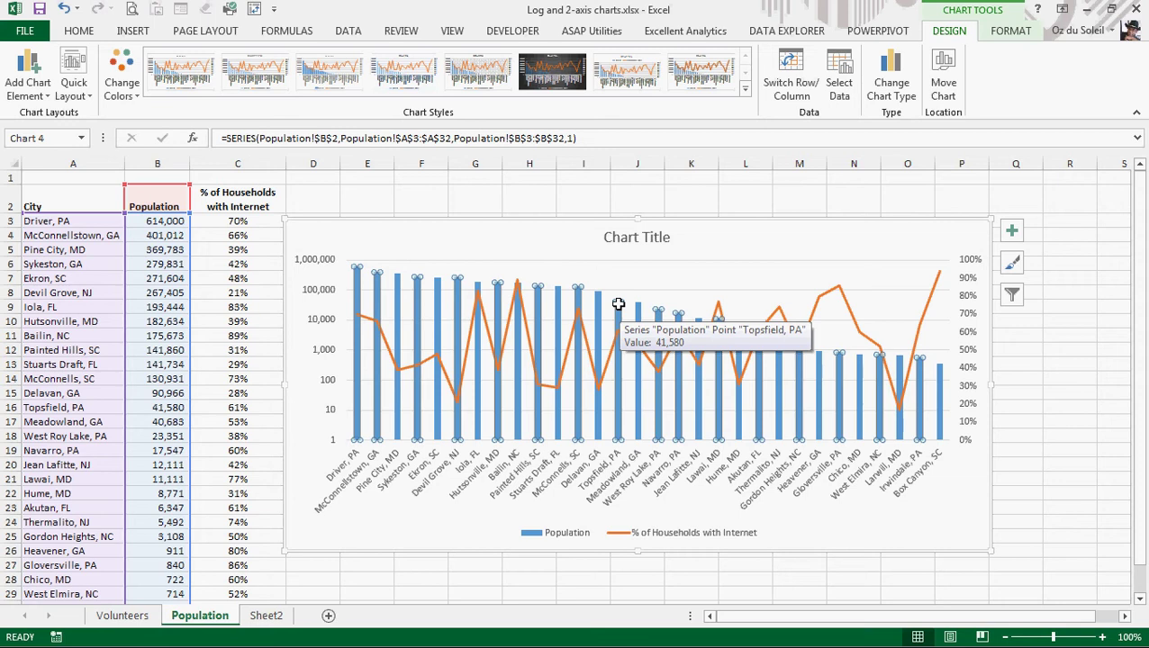
mouse_move(620, 336)
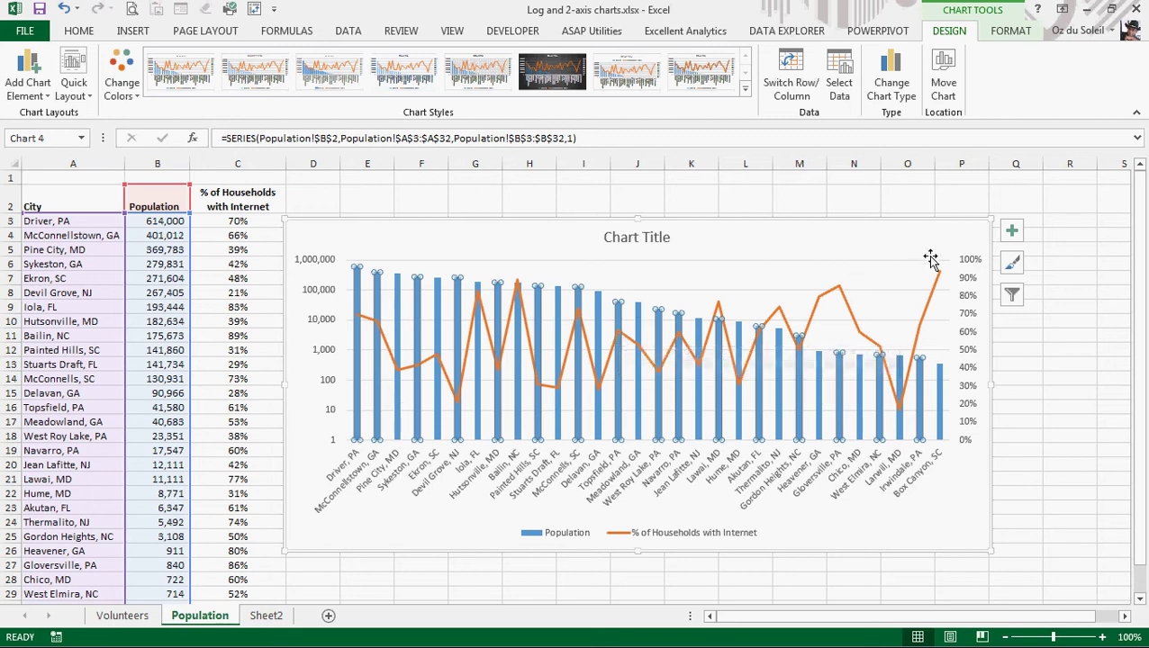
mouse_move(942, 279)
mouse_move(617, 338)
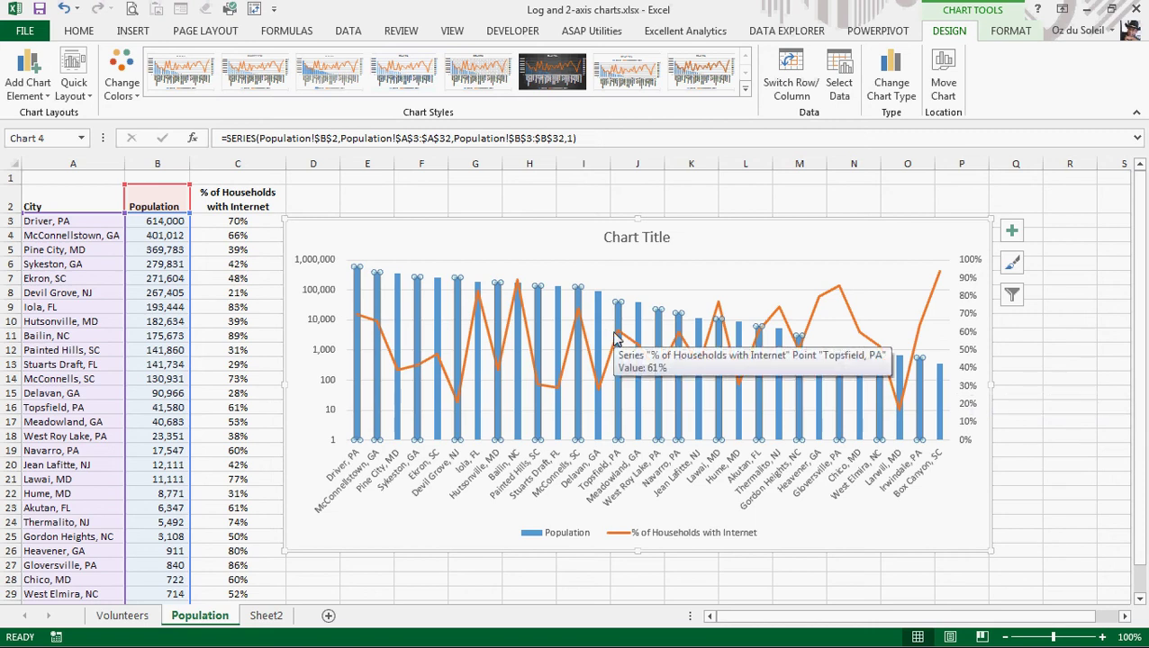
click(413, 515)
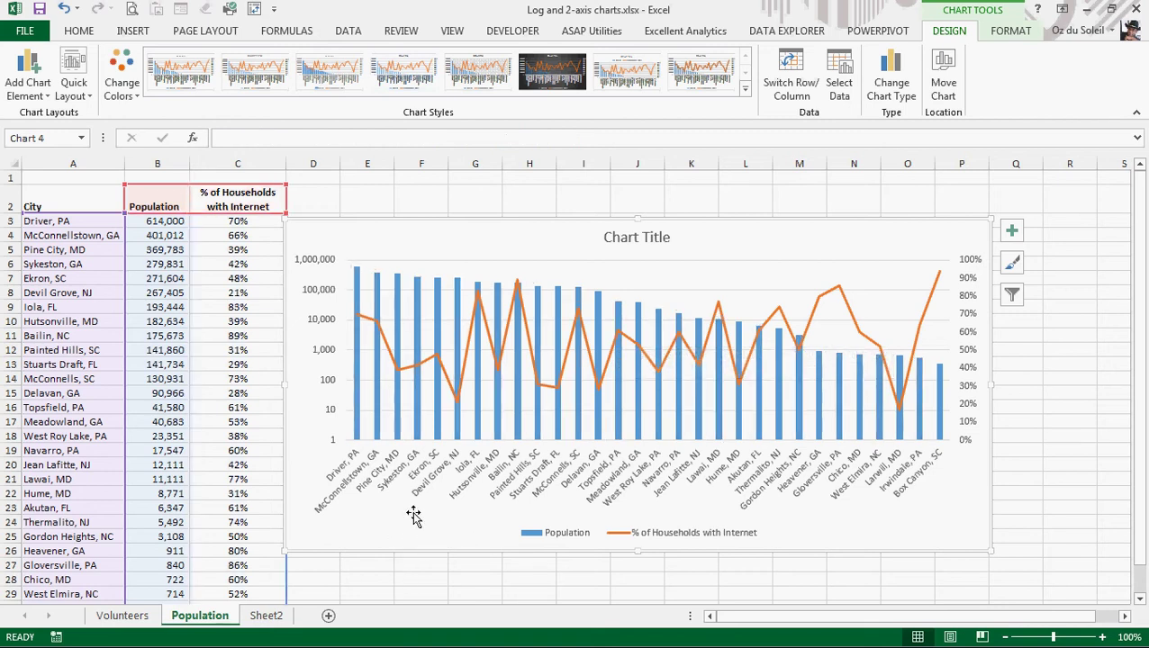
Switch to the Volunteers sheet and move its existing volunteer-hours chart down to about row 20
click(124, 617)
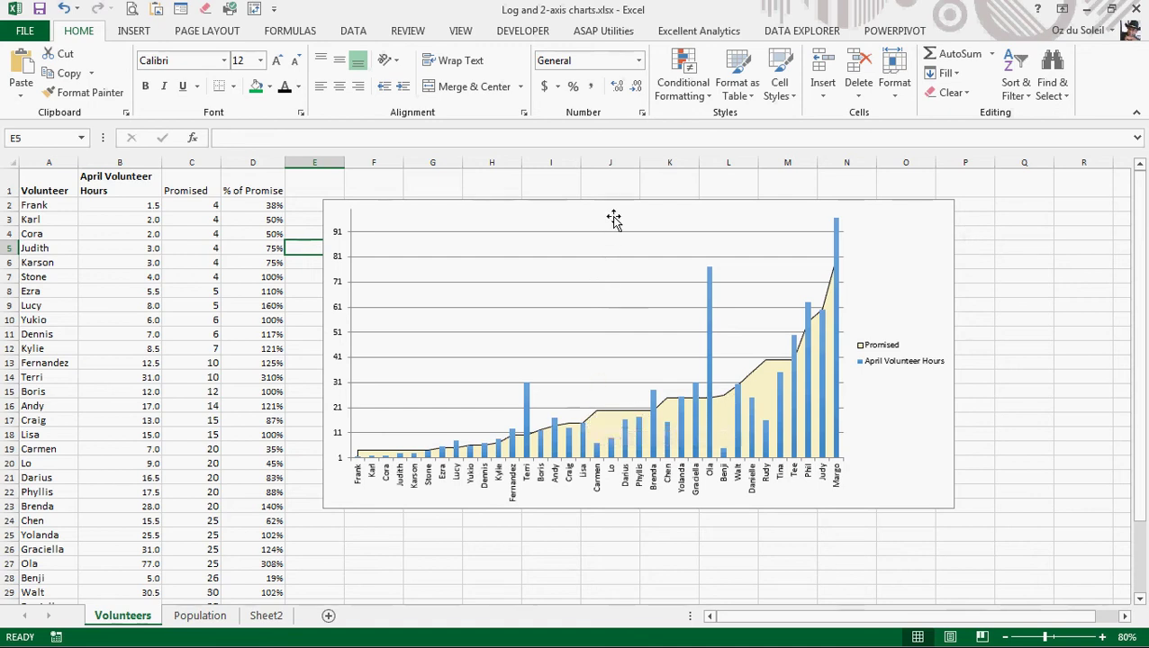
drag(615, 216, 644, 221)
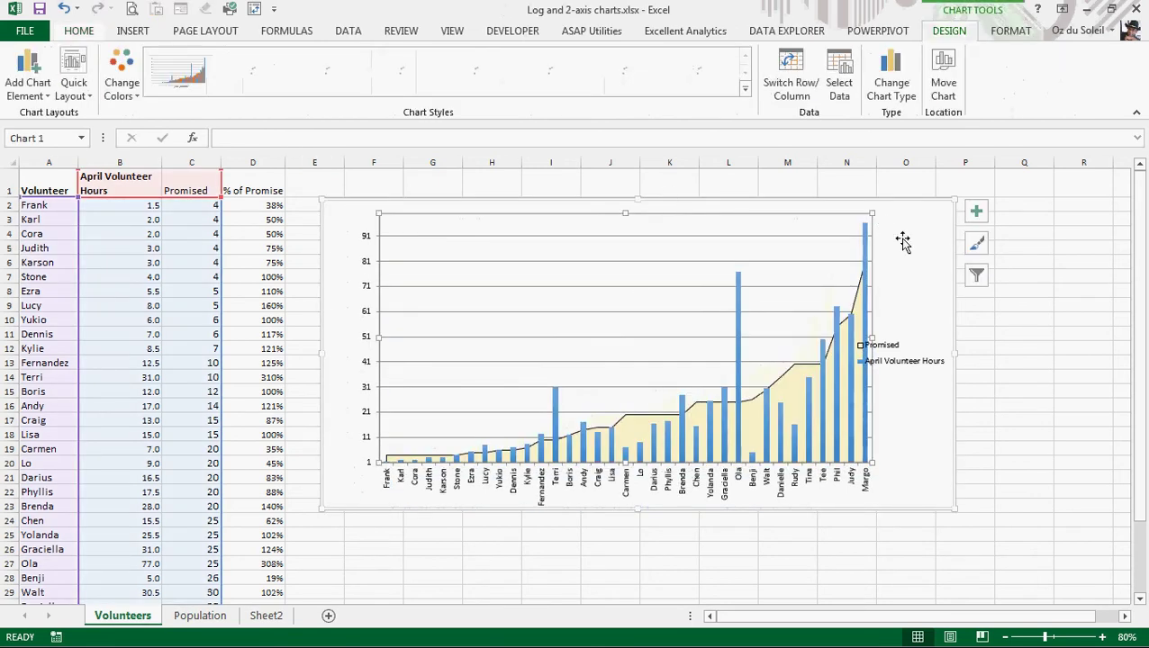
drag(901, 213, 914, 602)
scroll(531, 344, up, 2)
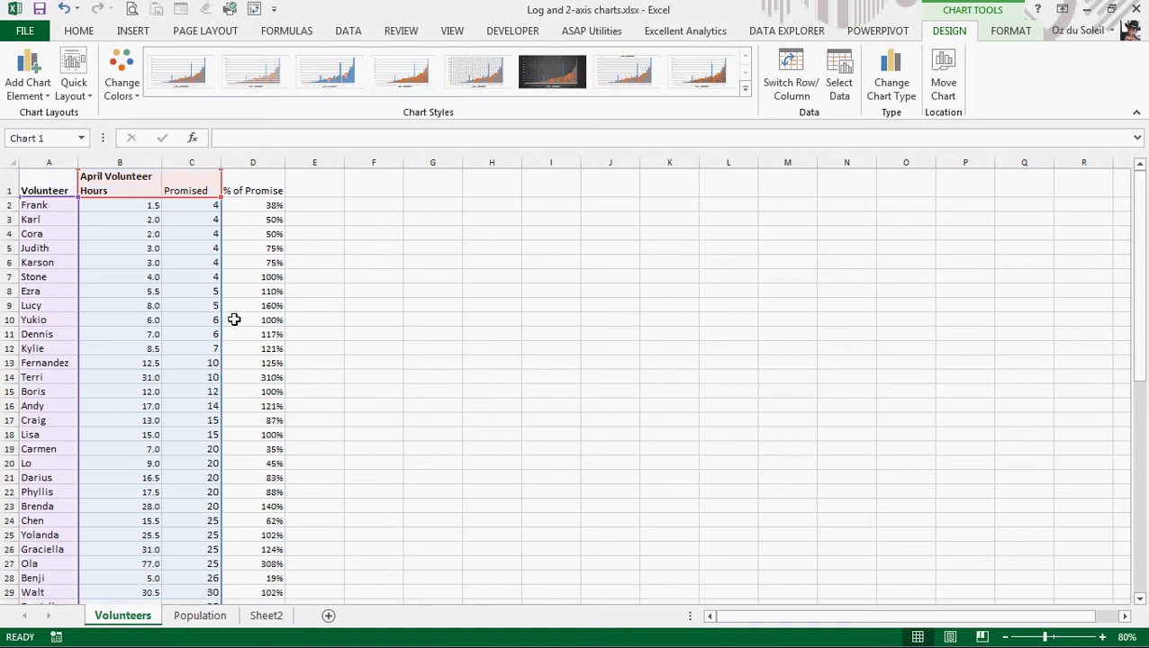
Insert a clustered column chart of the volunteer data, dropping % of Promise from its range
click(529, 292)
click(112, 275)
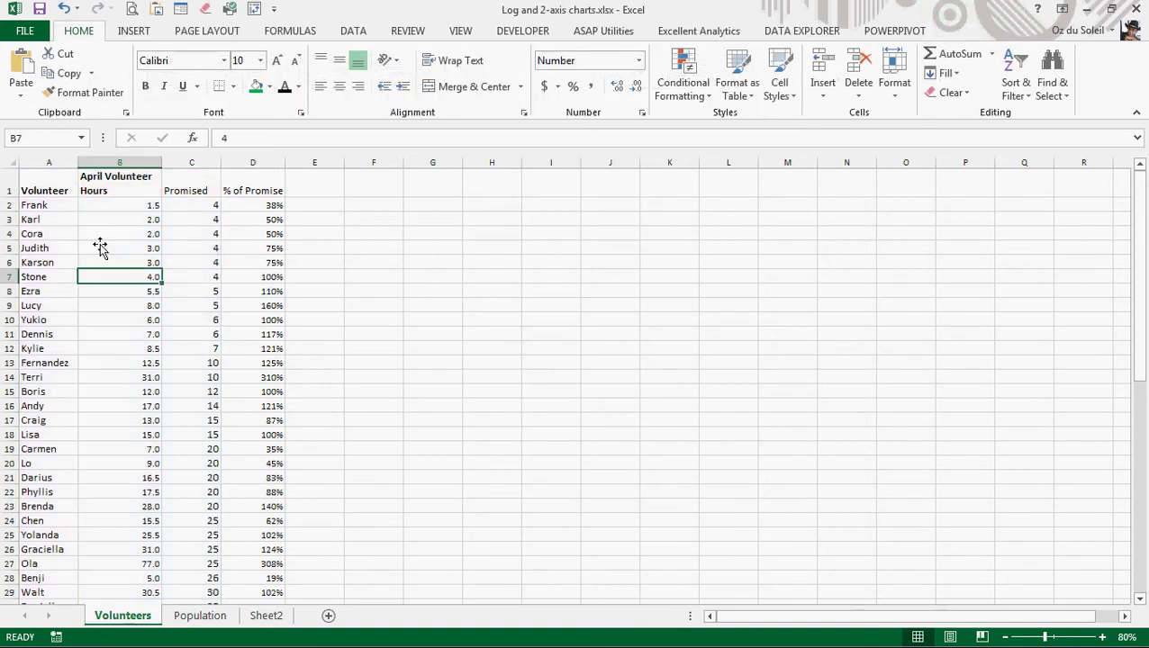
click(133, 34)
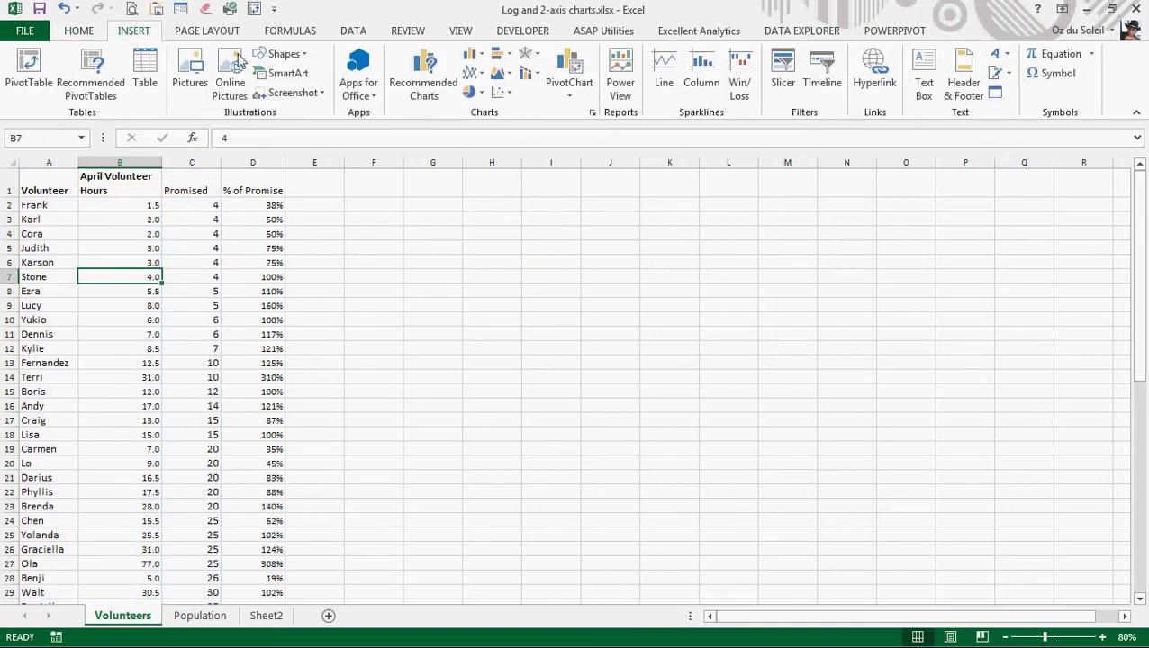
click(475, 57)
click(474, 88)
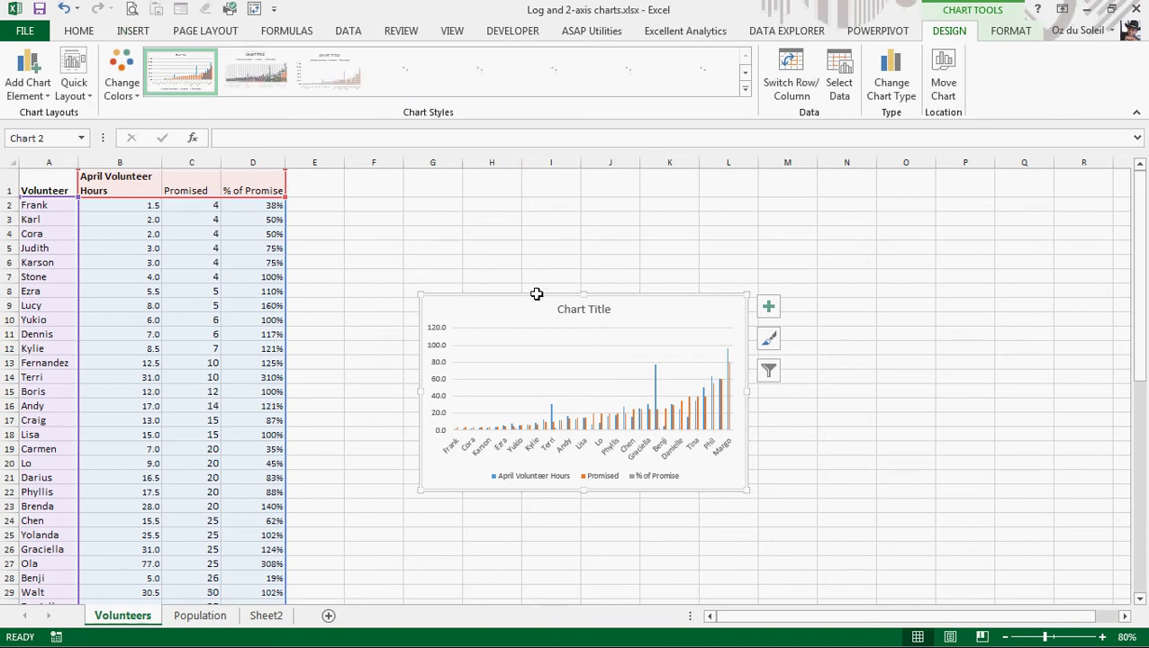
drag(611, 284, 697, 276)
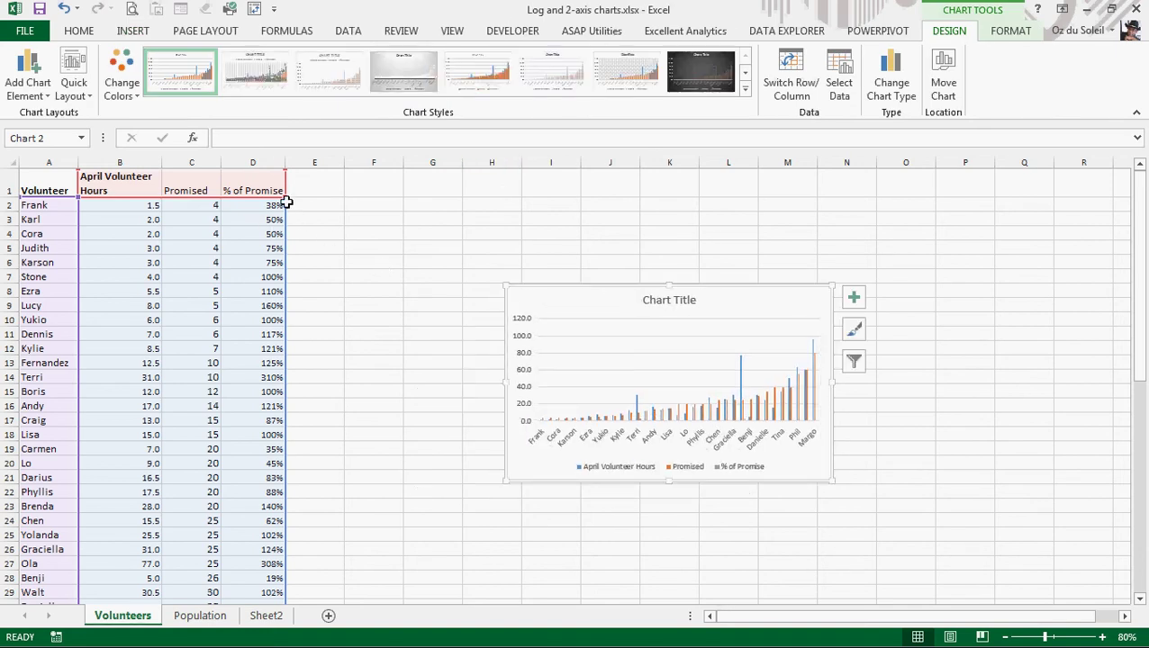
drag(256, 198, 227, 193)
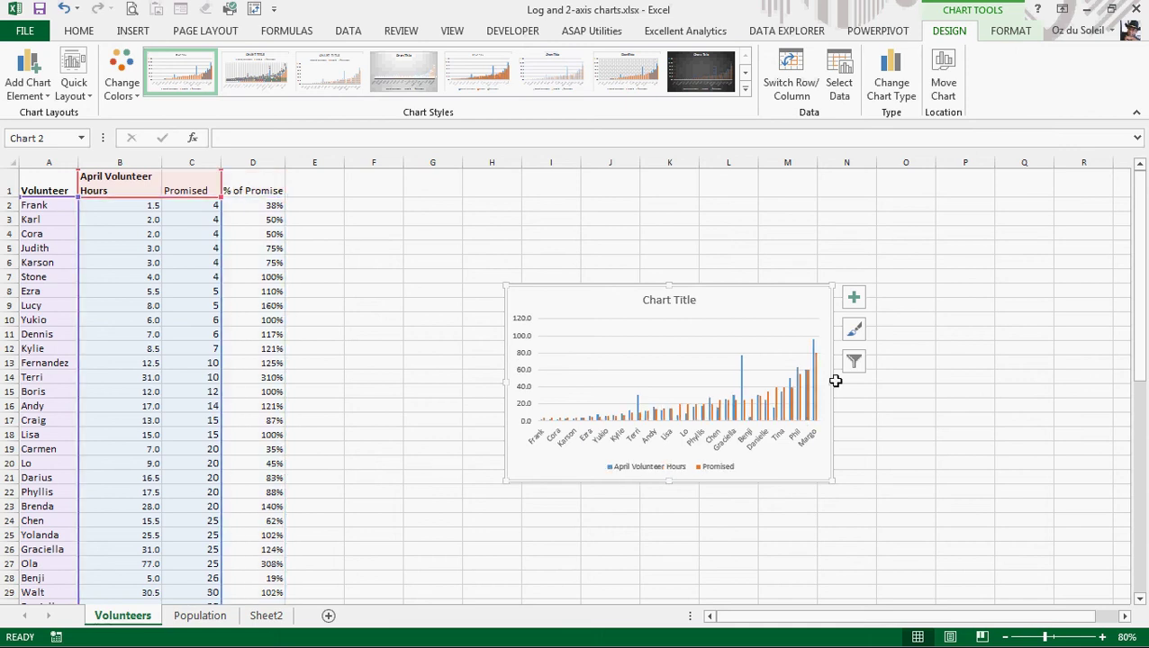
Stretch the column chart's right and left edges outward until every volunteer name shows
drag(830, 381, 1084, 381)
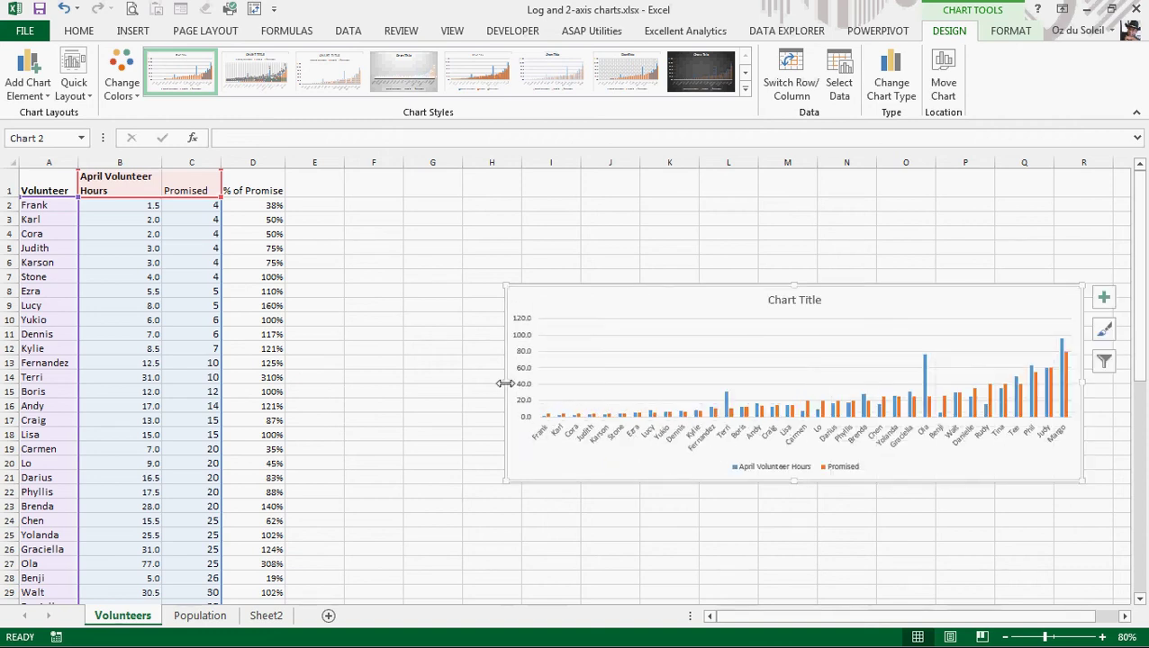
drag(505, 383, 378, 381)
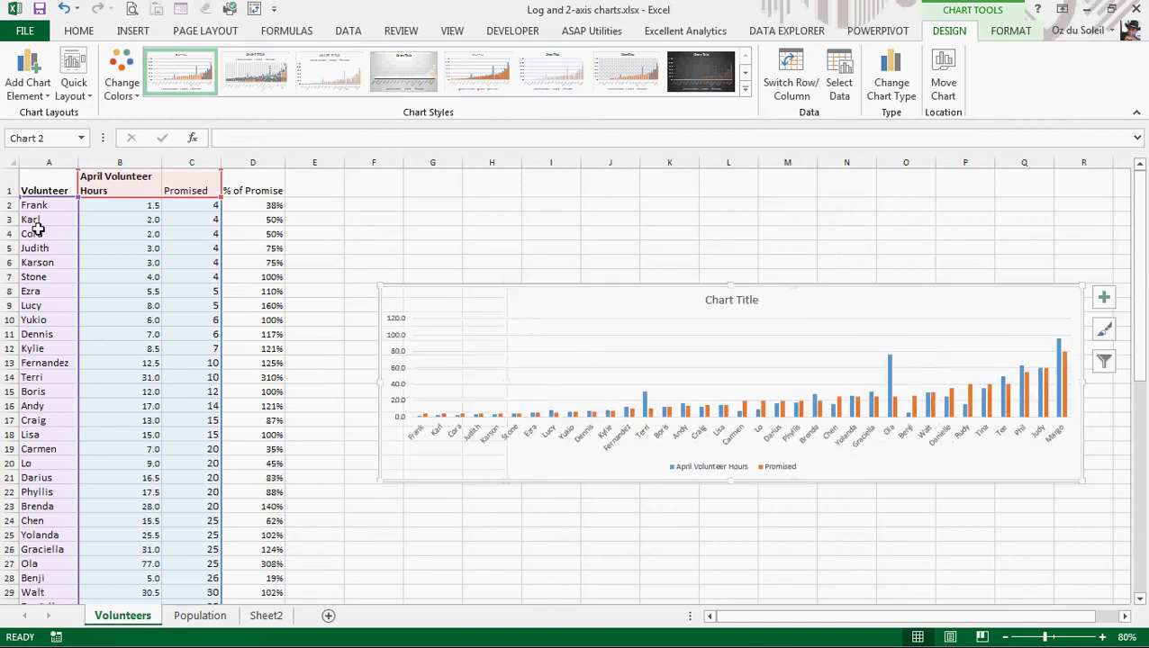
scroll(33, 259, down, 4)
scroll(46, 475, up, 4)
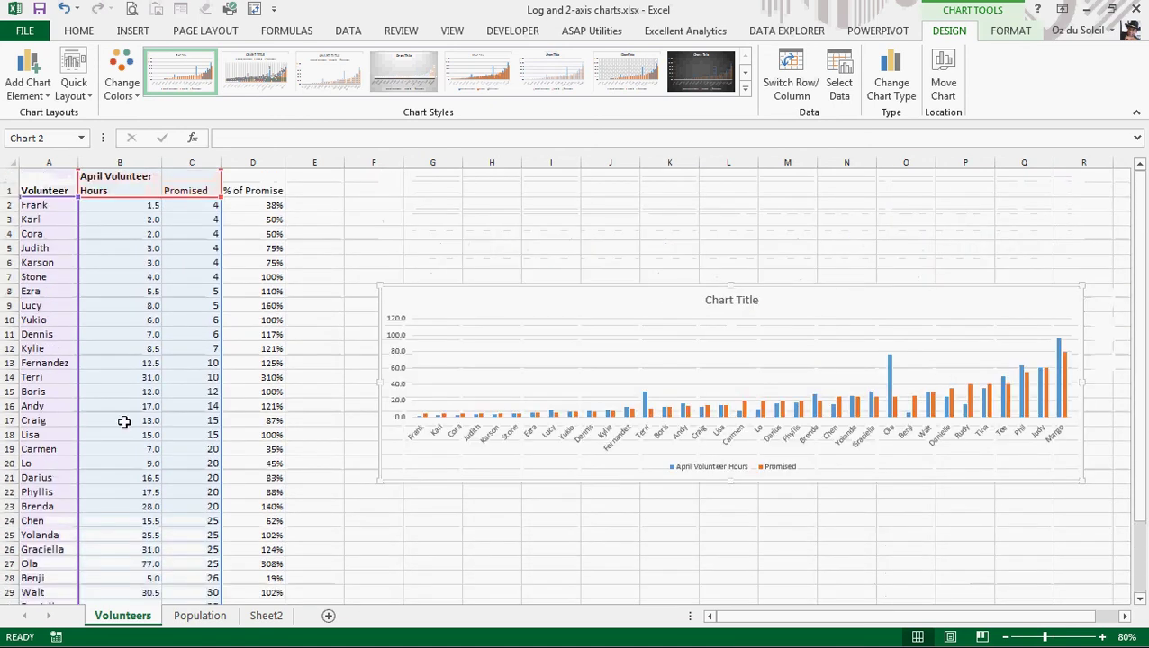
click(348, 329)
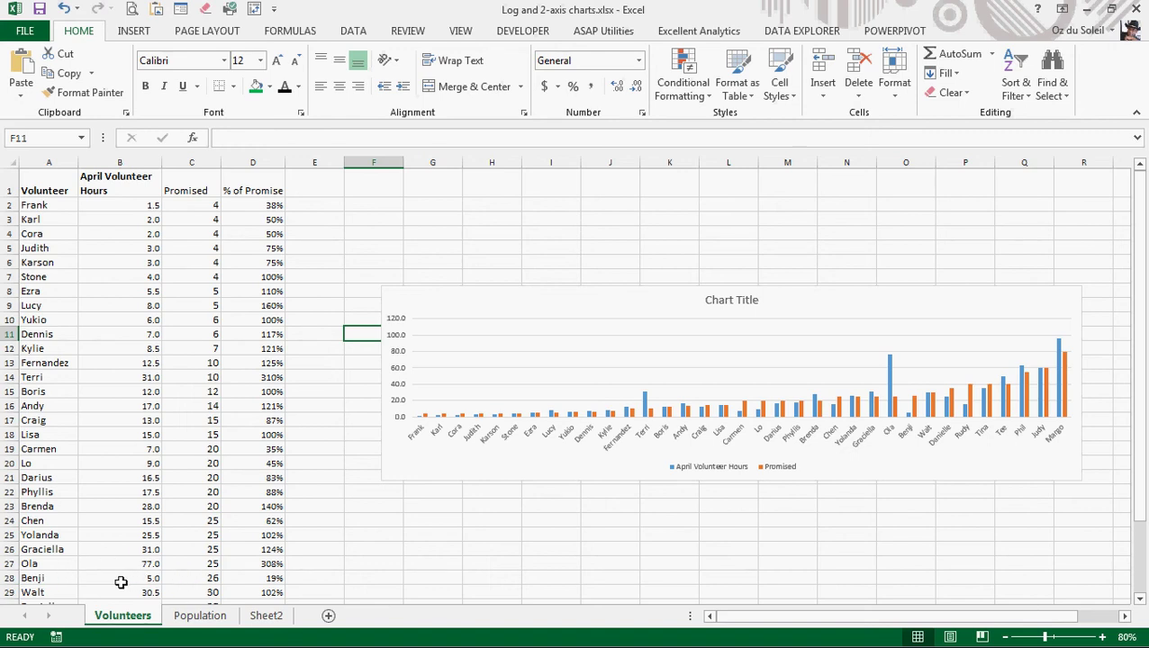
Move the chart up and enlarge it to cover roughly columns F–R and rows 3–28
click(533, 300)
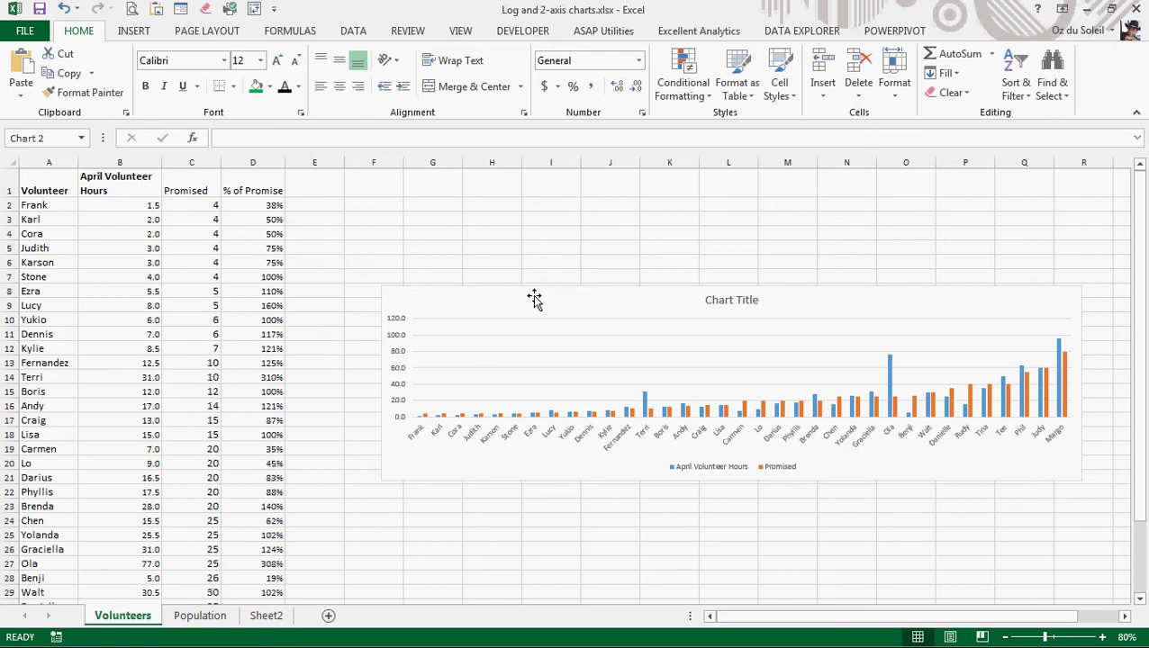
drag(726, 288, 734, 191)
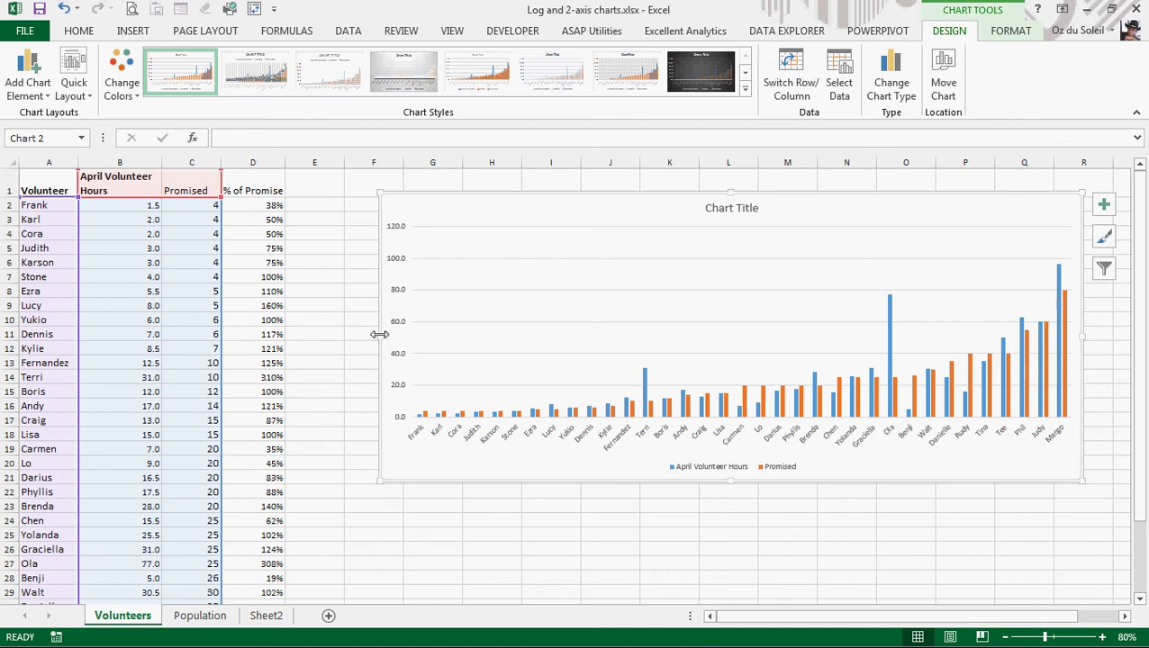
drag(379, 328, 331, 323)
drag(467, 197, 475, 228)
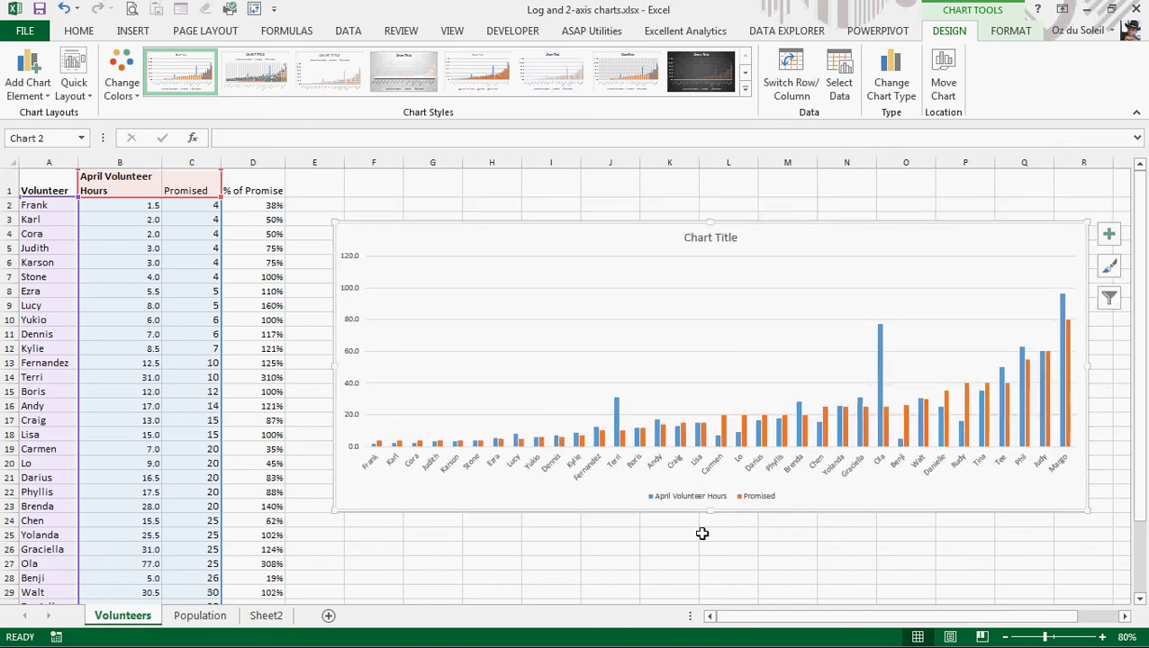
drag(708, 510, 710, 560)
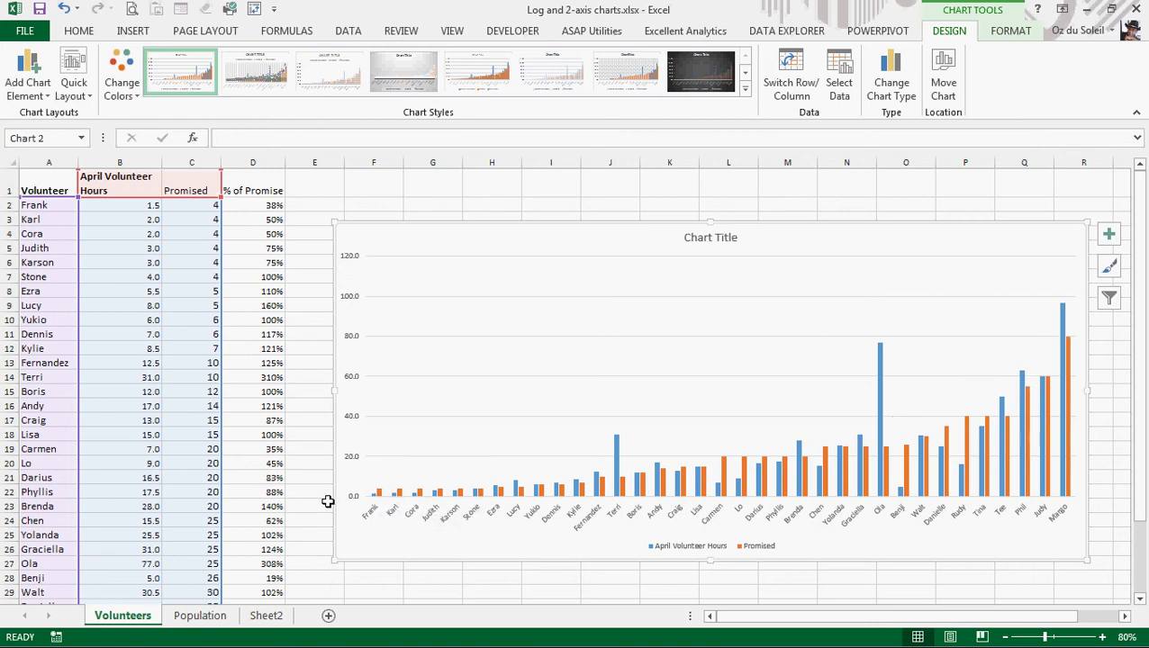
Build a custom combo chart: Promised as an Area, April Volunteer Hours as Clustered Column
right_click(419, 236)
click(468, 238)
right_click(469, 236)
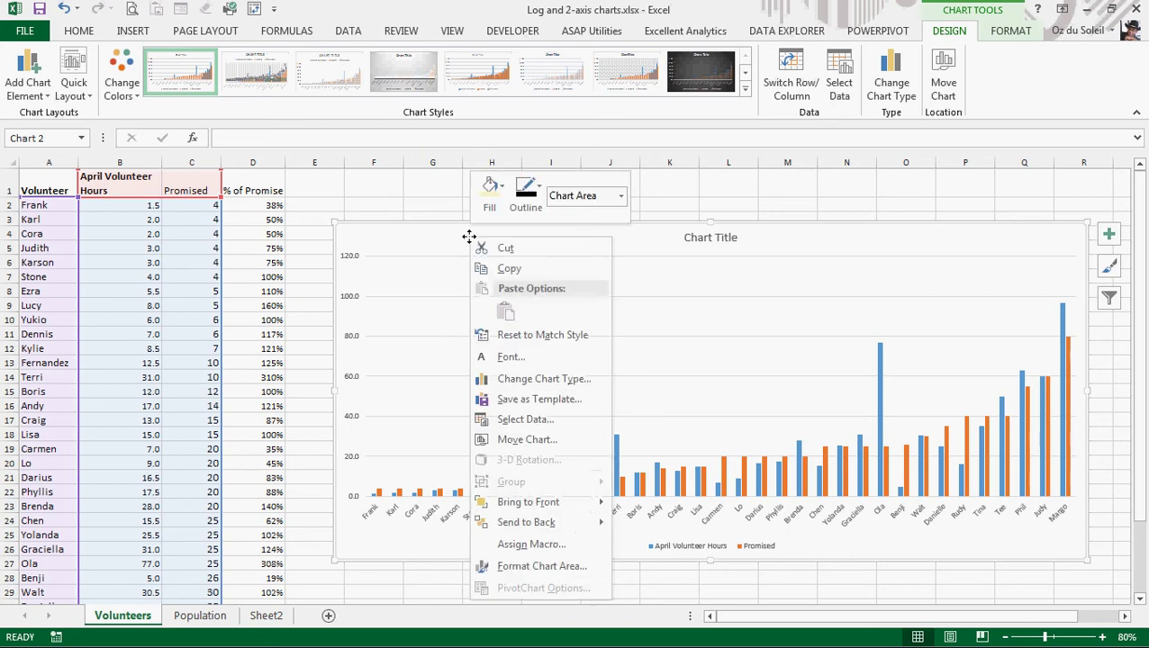
click(509, 382)
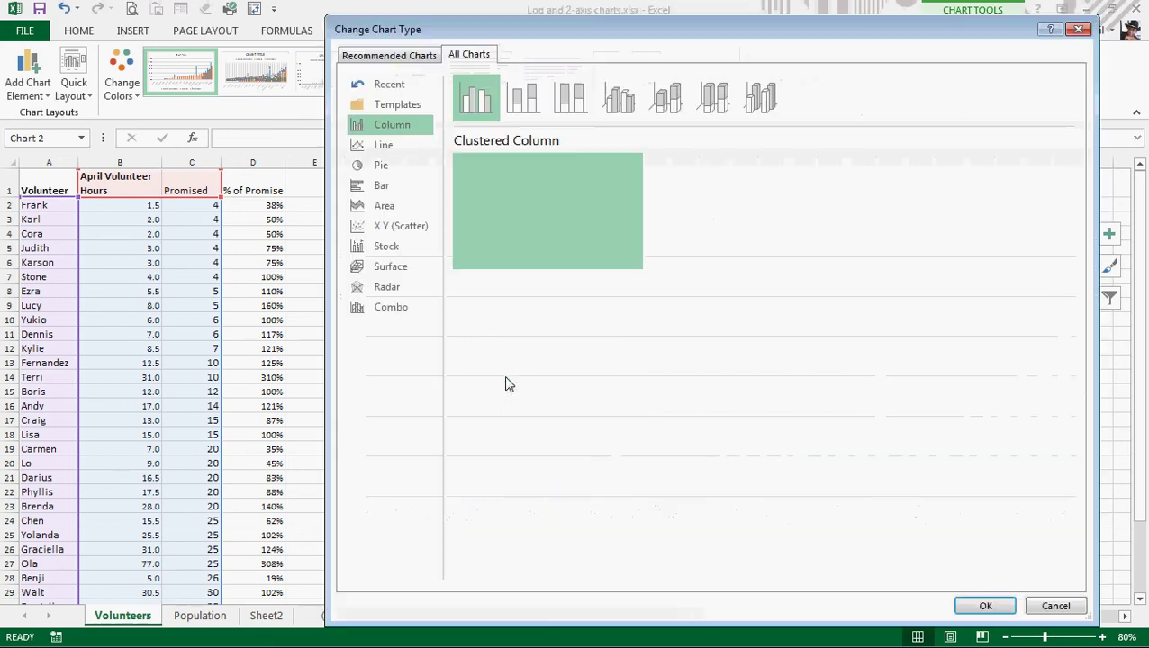
click(392, 310)
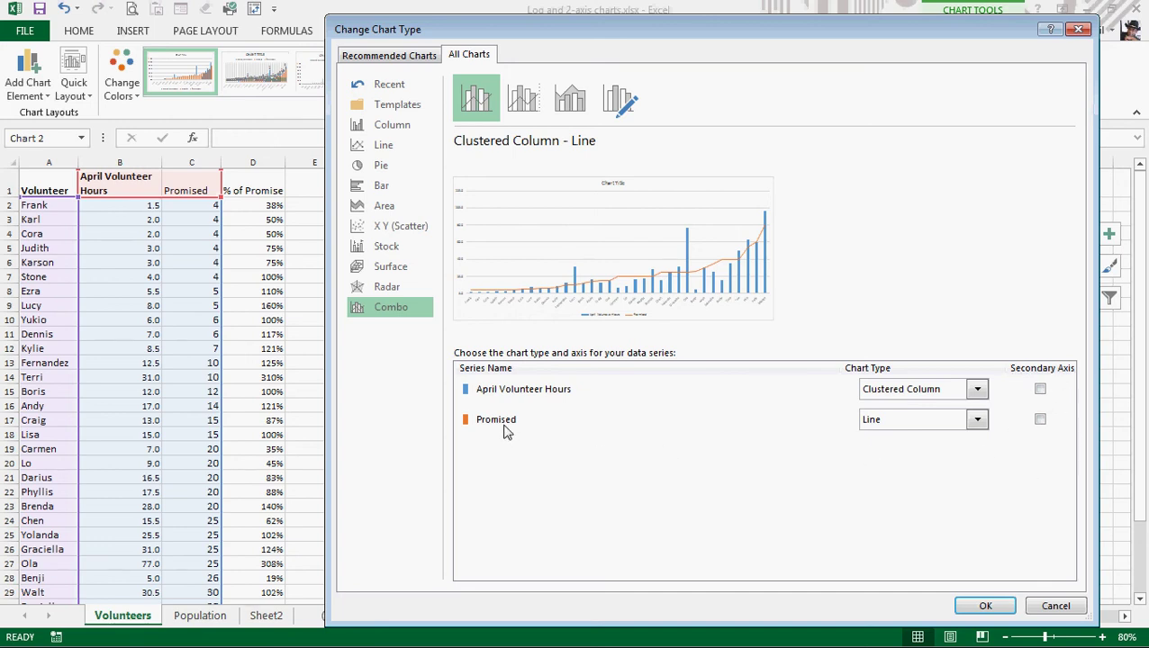
click(977, 420)
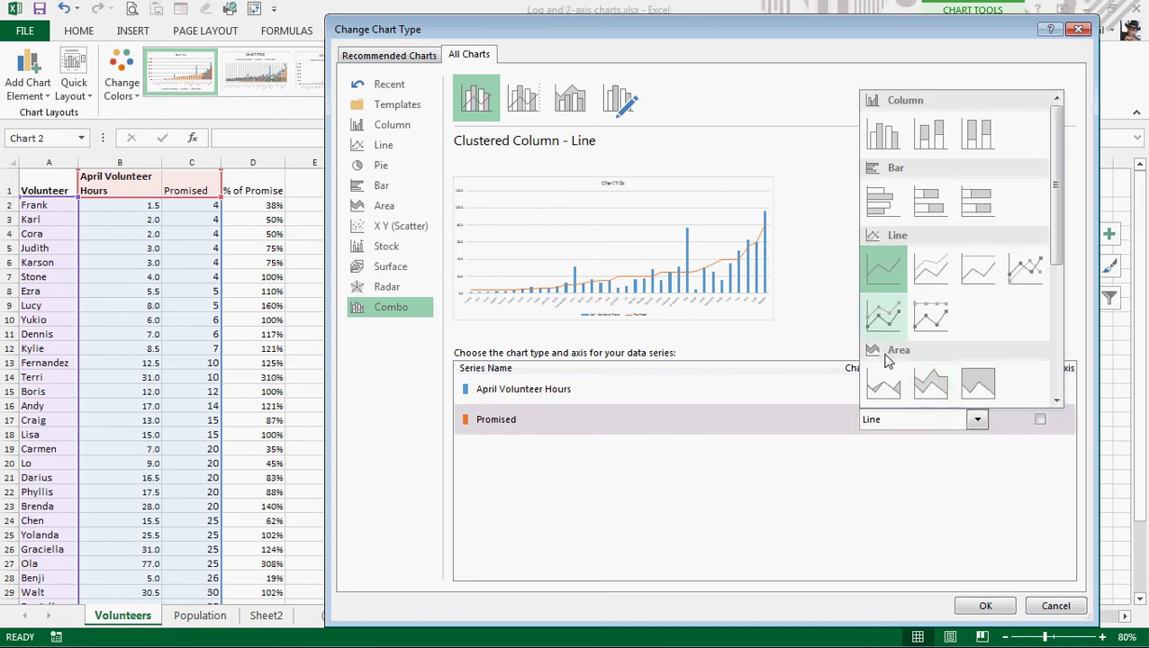
click(883, 384)
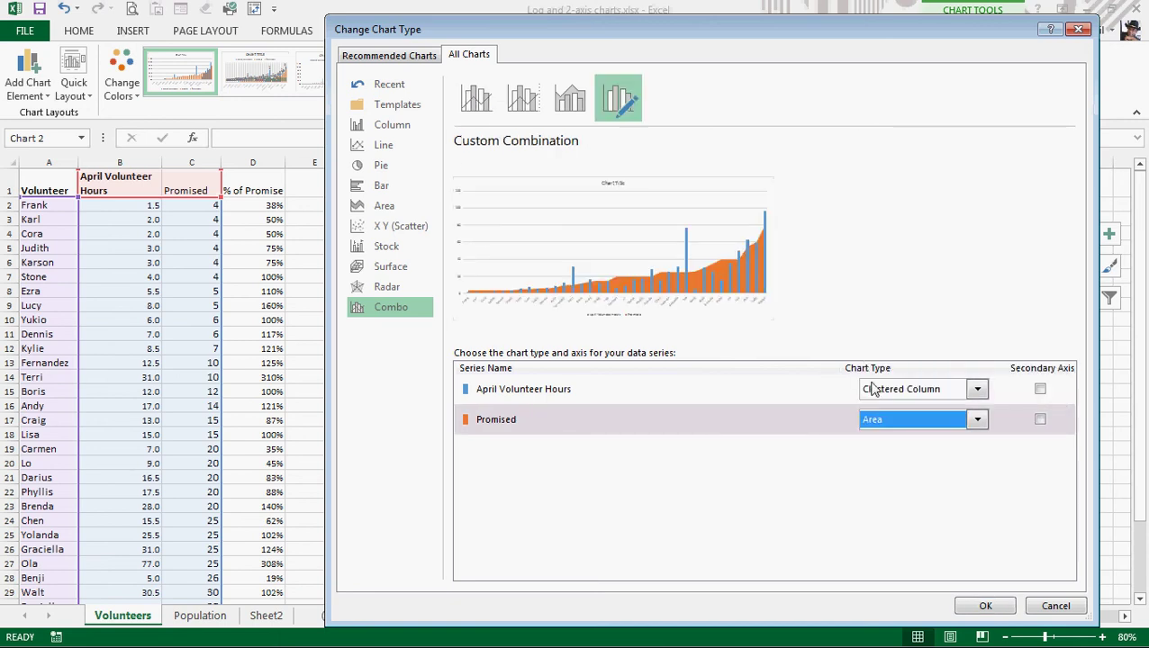
click(986, 607)
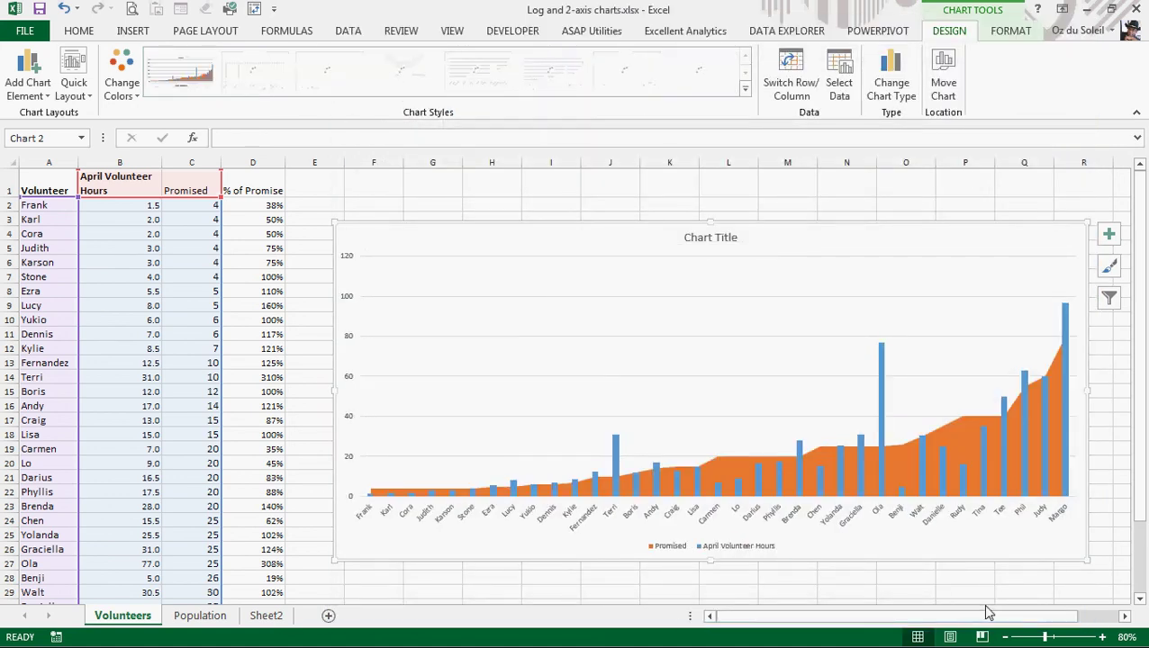
Nudge the volunteer chart left and fill the Promised area with a light gold colour
drag(831, 230, 806, 225)
click(917, 425)
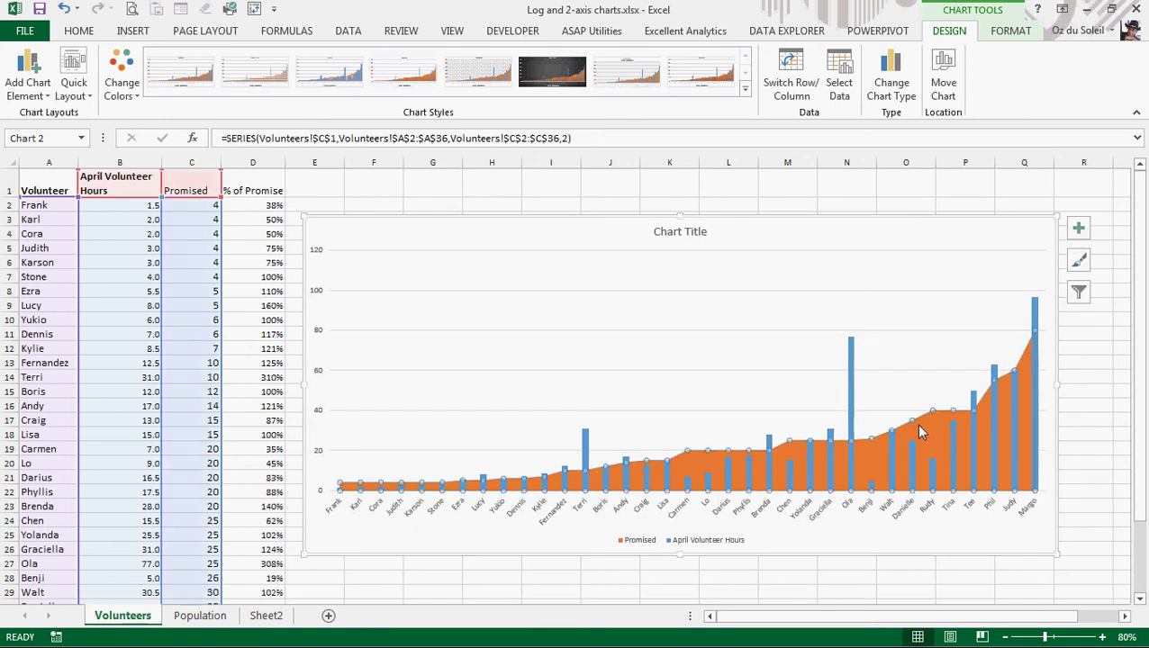
right_click(918, 426)
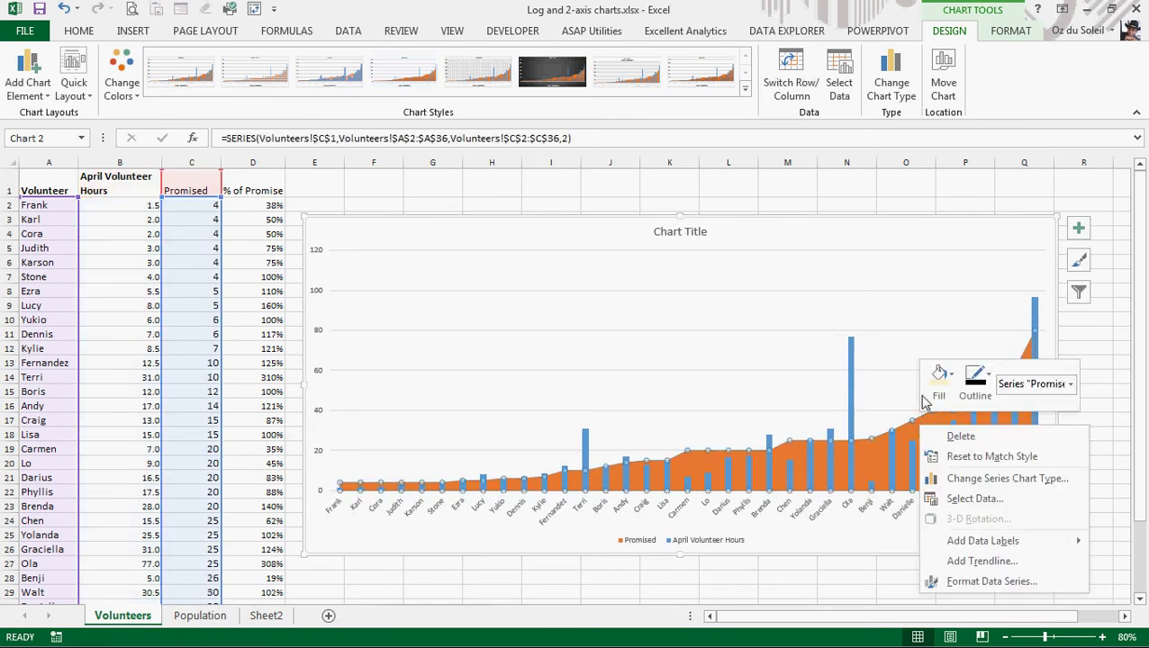
click(933, 384)
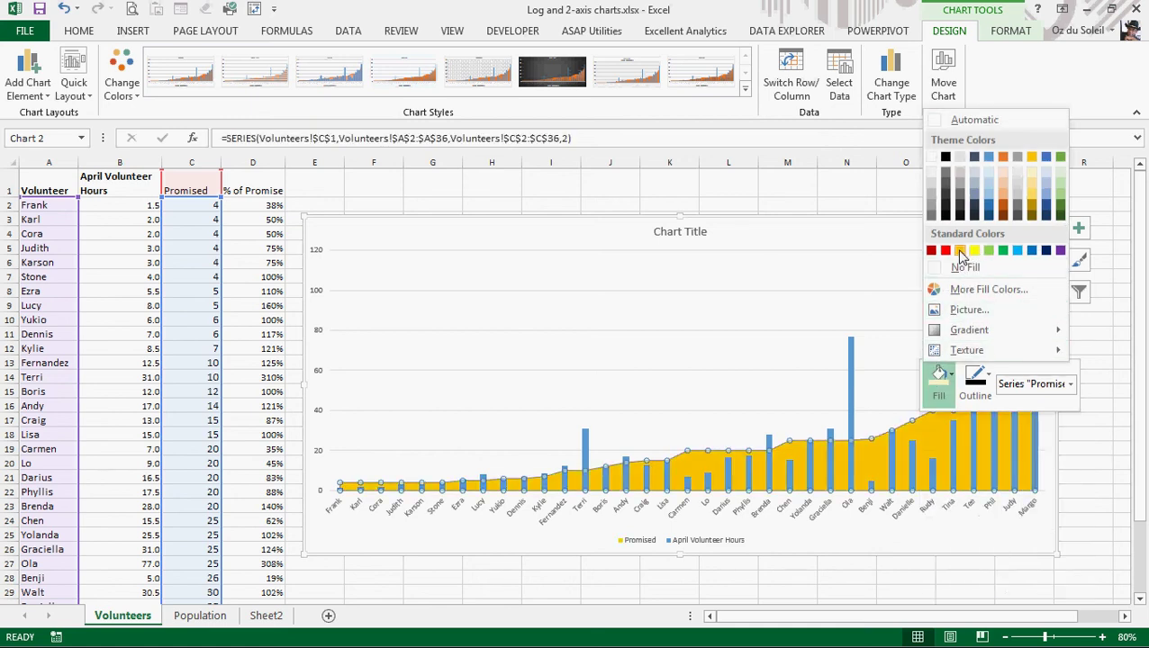
click(1033, 189)
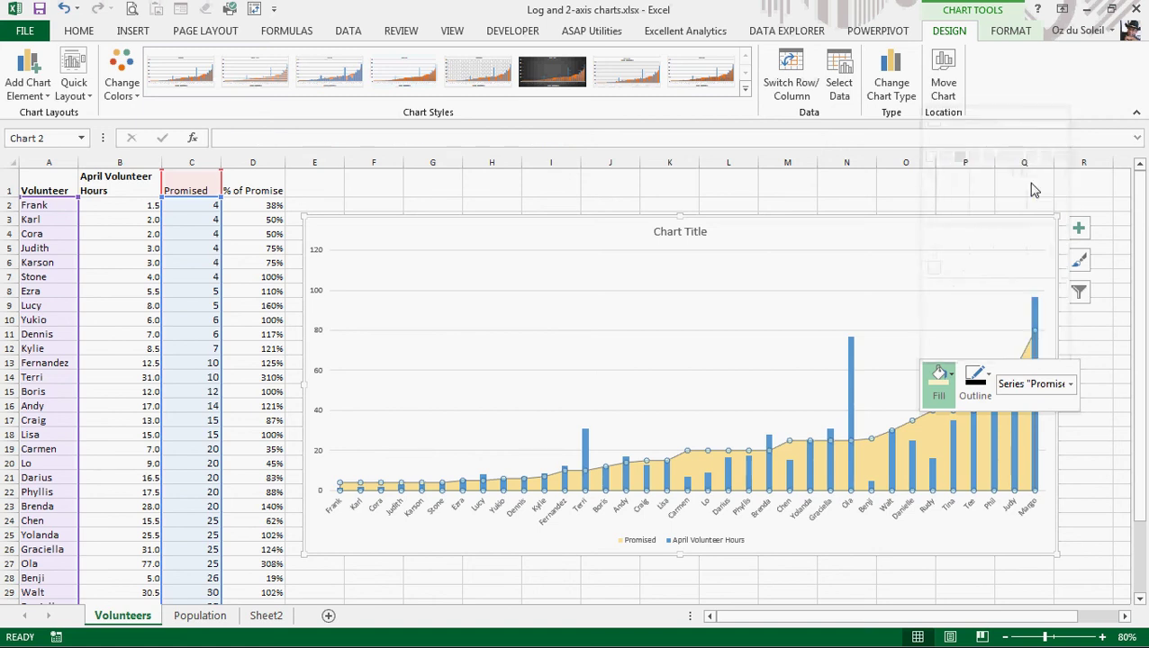
click(908, 580)
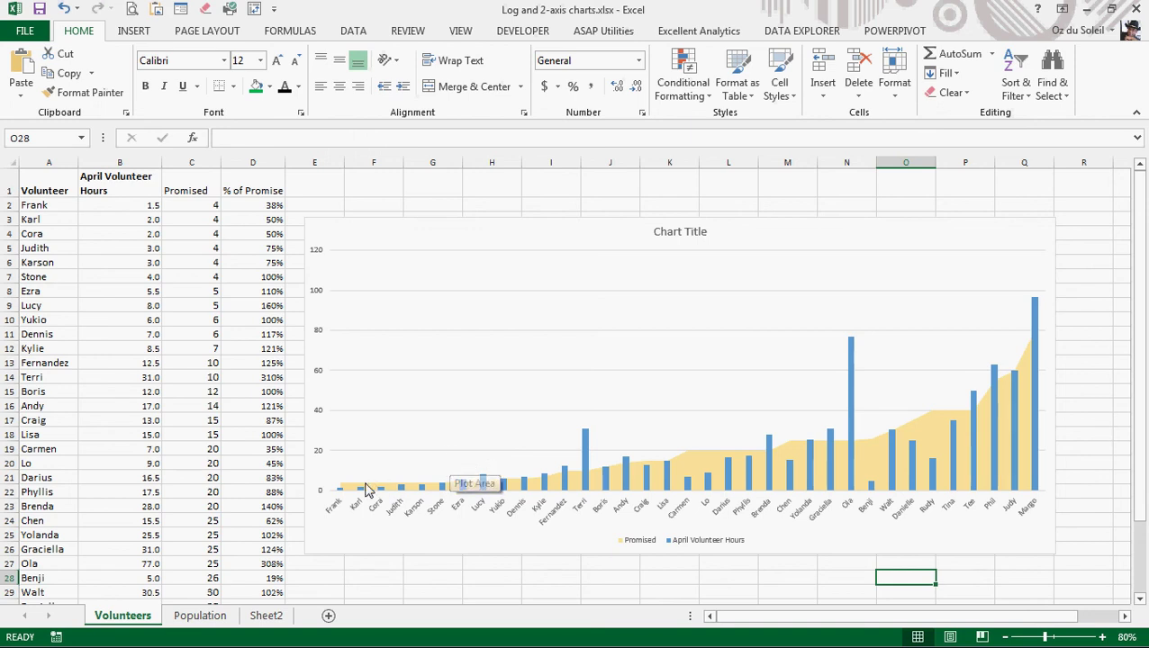
Switch the Volunteers chart's vertical axis to a base-10 logarithmic scale starting at 1
click(324, 350)
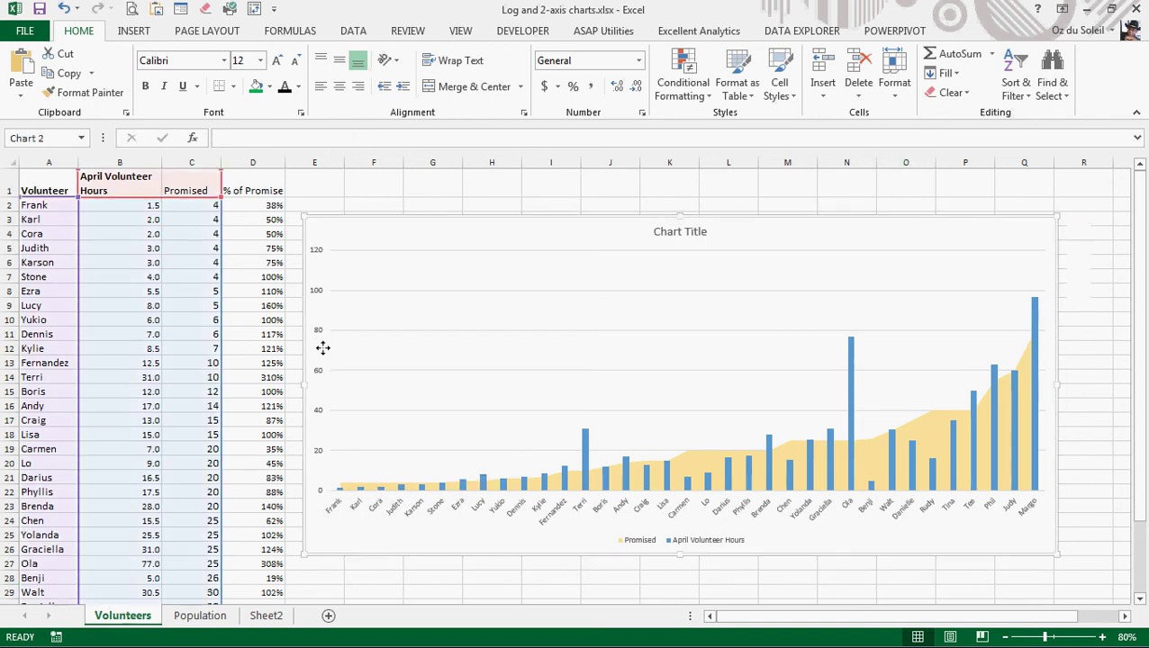
right_click(323, 350)
click(378, 610)
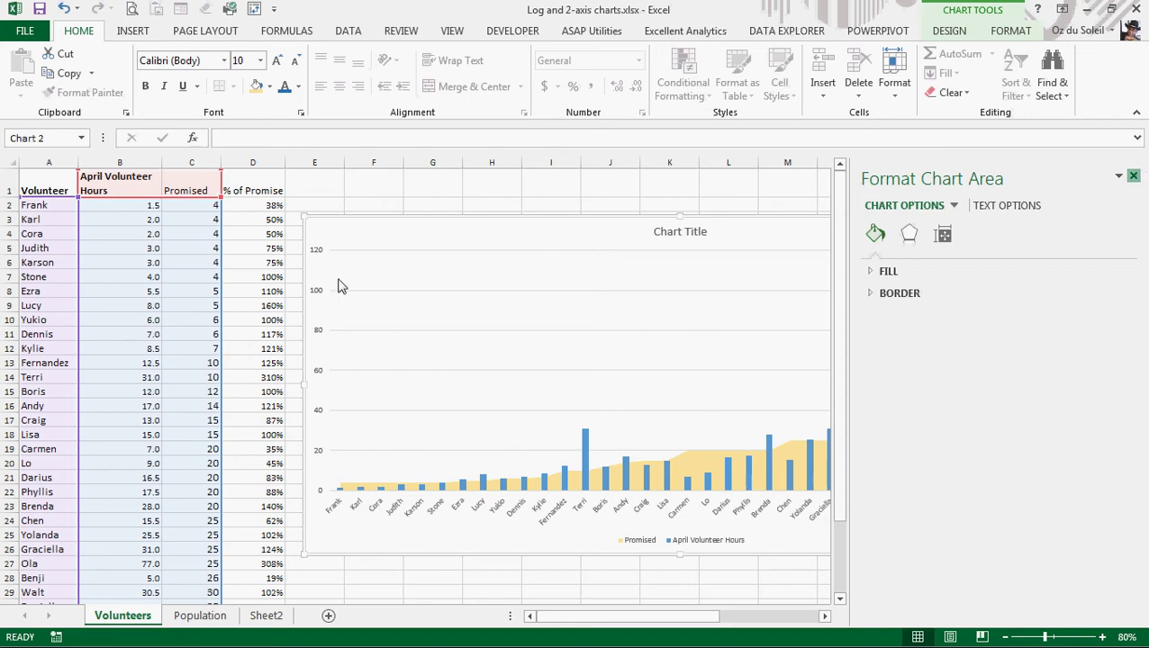
click(315, 252)
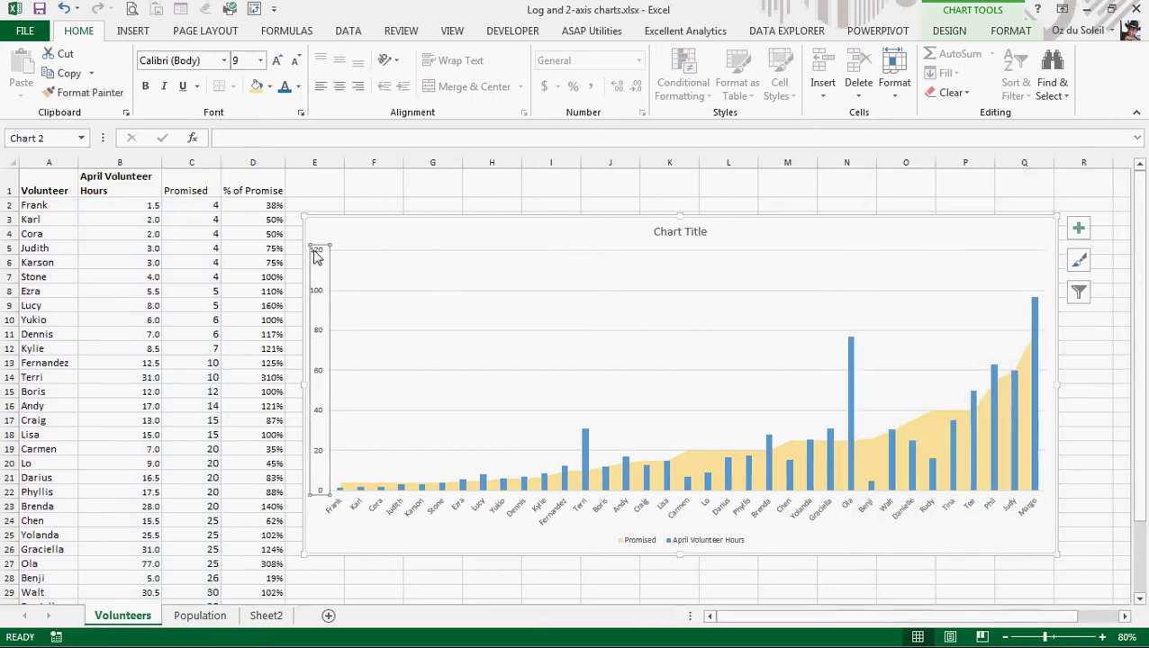
right_click(315, 257)
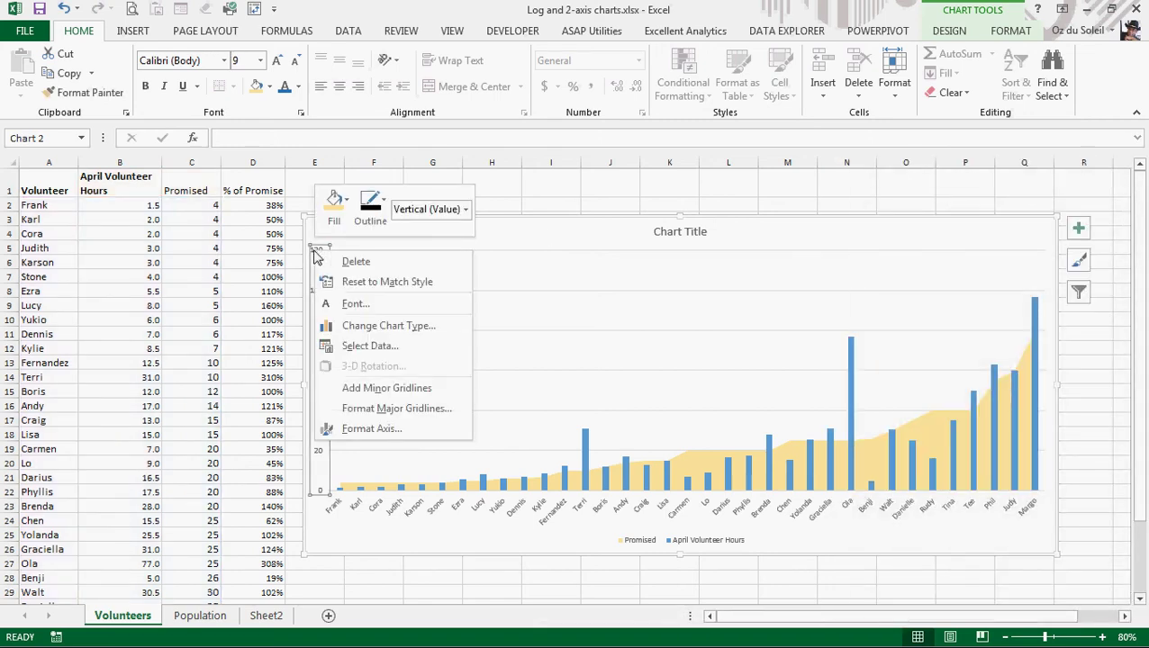
click(370, 429)
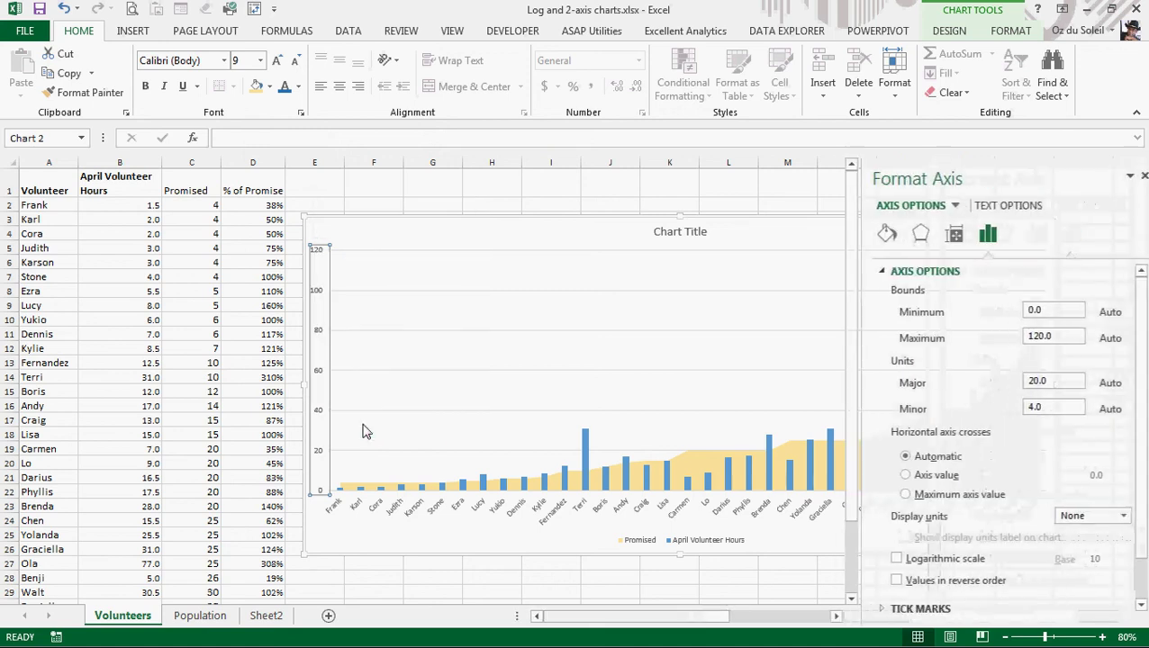
click(885, 559)
click(759, 585)
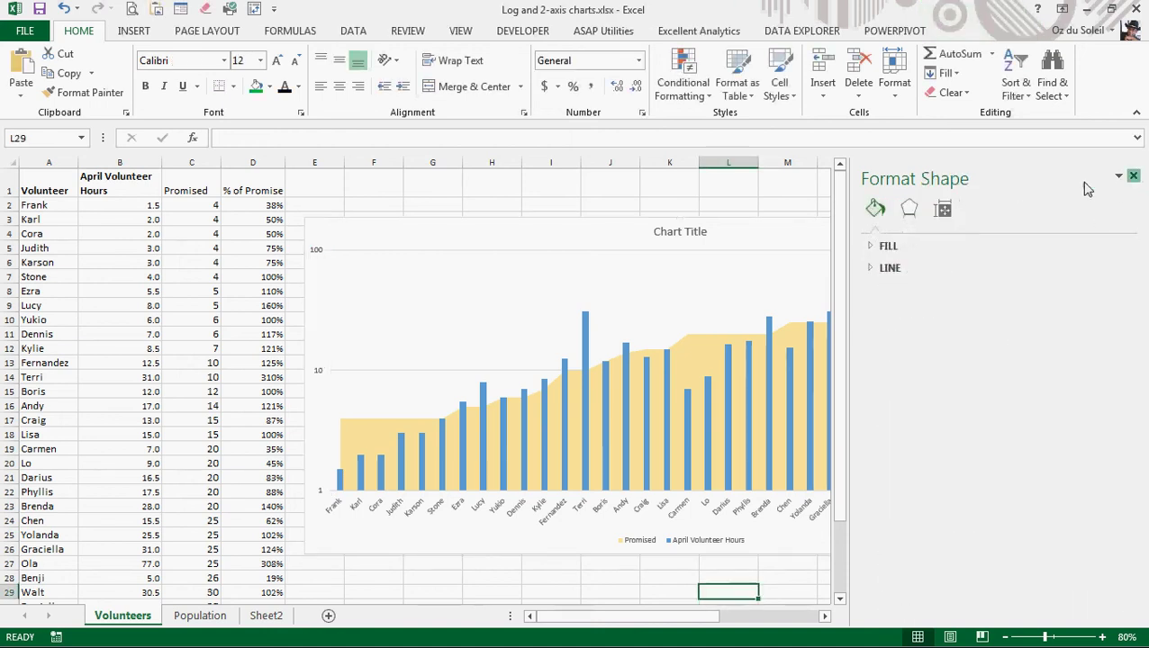
Close the formatting pane and check the column and Promised values on the log-scale chart
click(1134, 178)
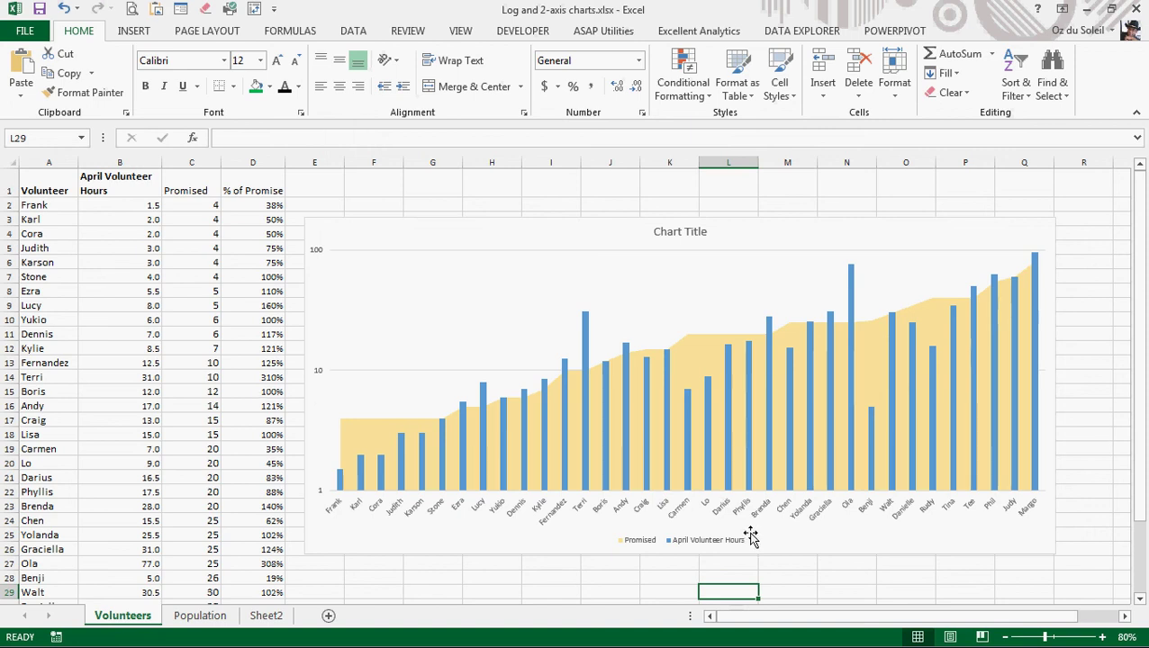
mouse_move(771, 334)
mouse_move(869, 455)
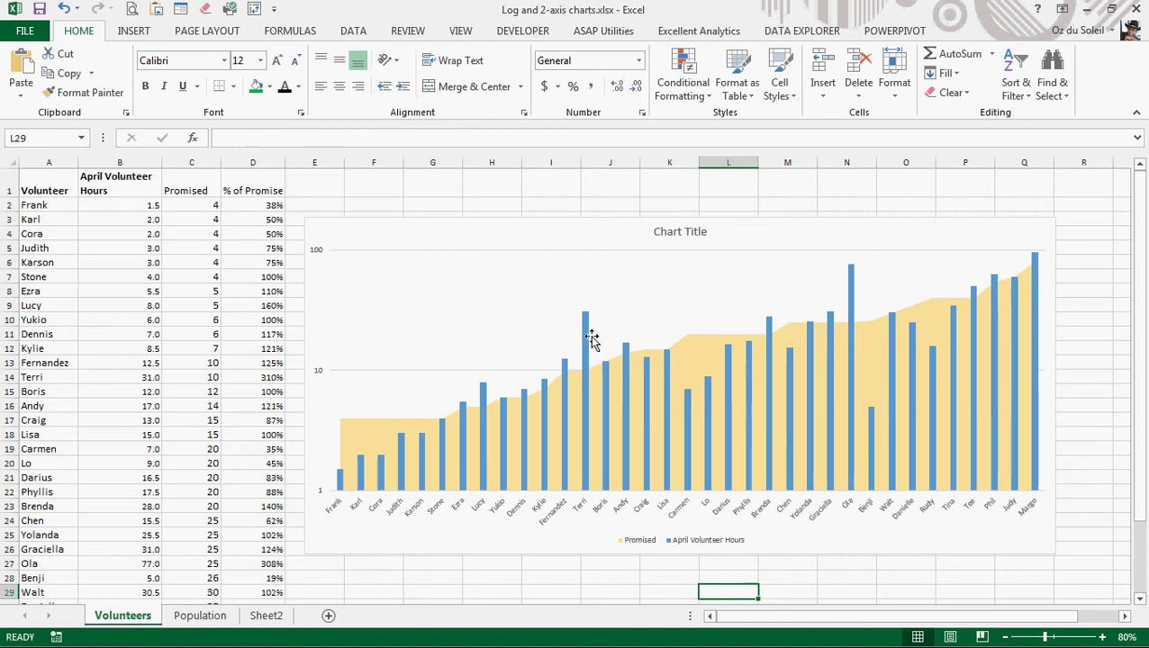
mouse_move(585, 323)
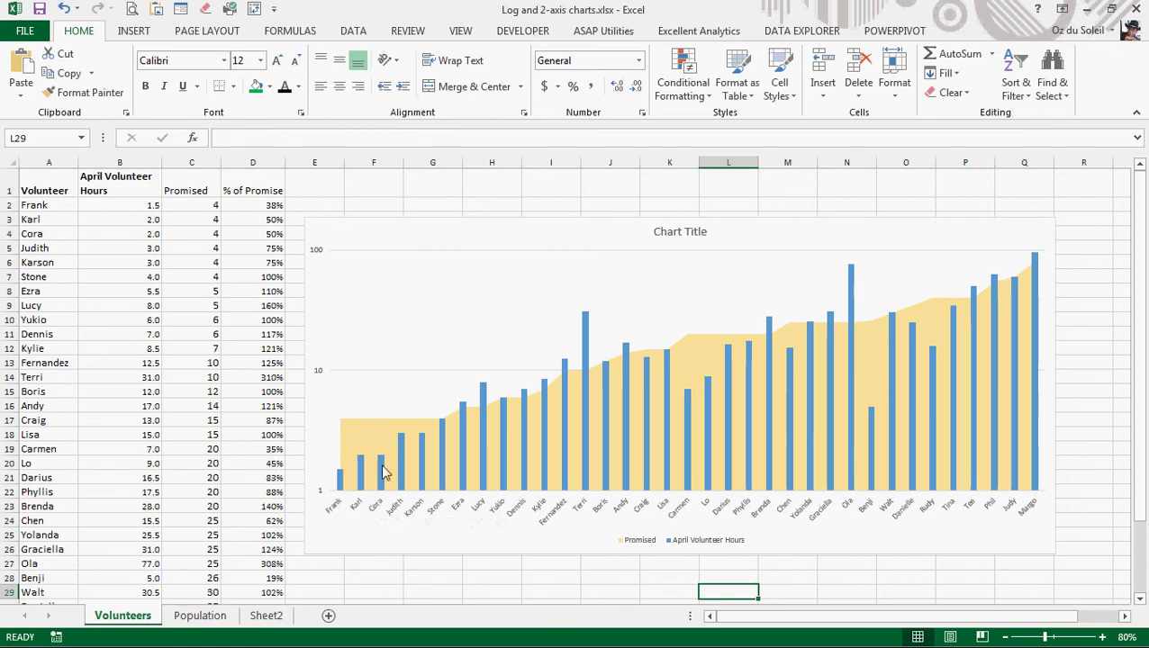
mouse_move(356, 487)
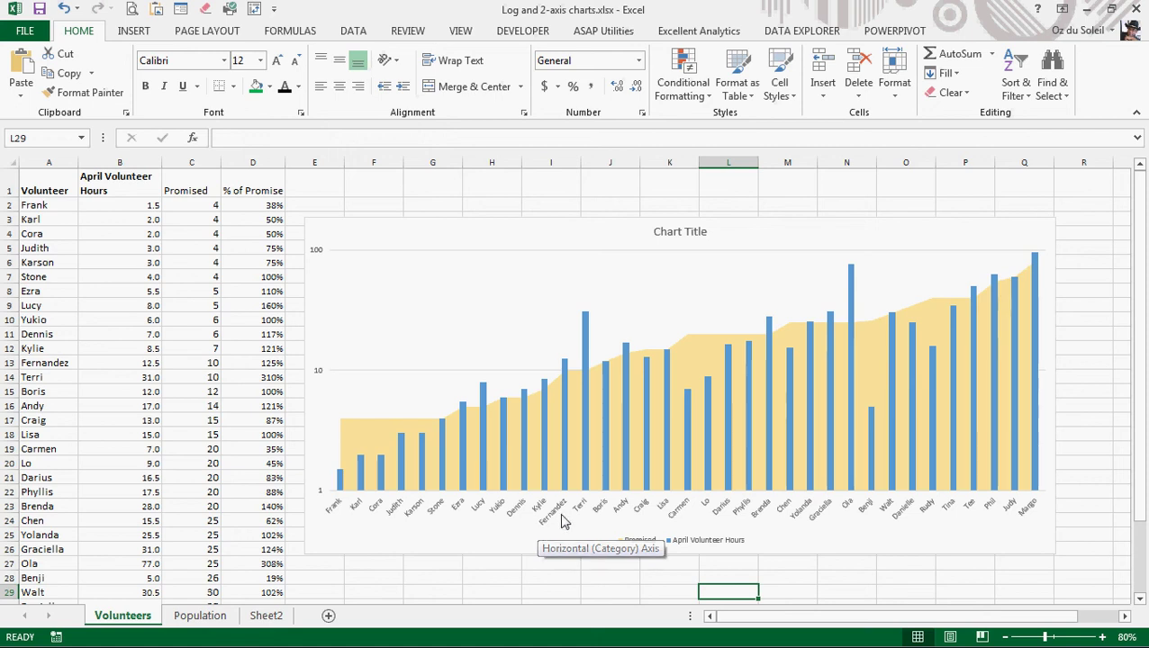
Select the April Volunteer Hours columns, then the Promised area, then the whole volunteer chart
click(587, 339)
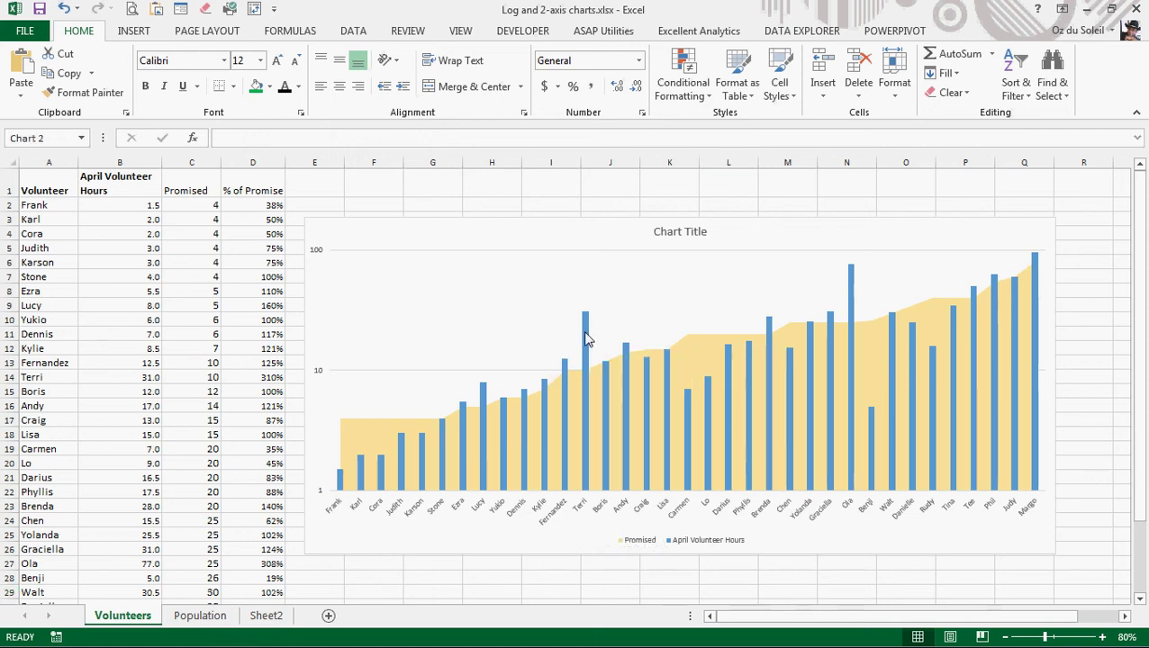
click(684, 351)
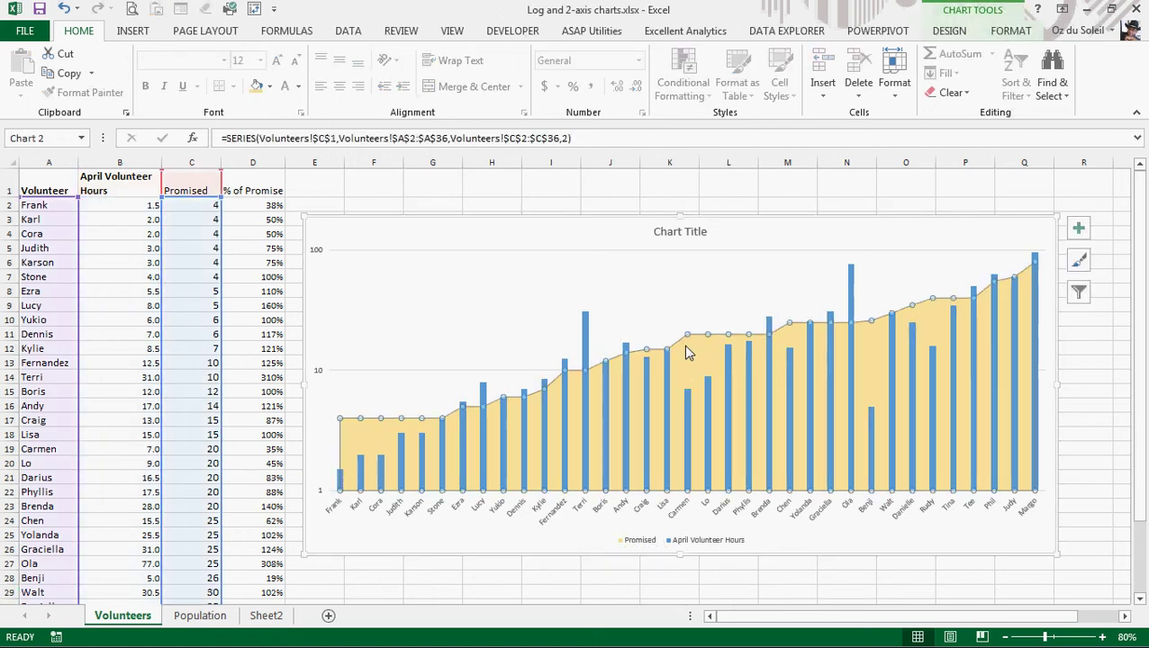
click(527, 558)
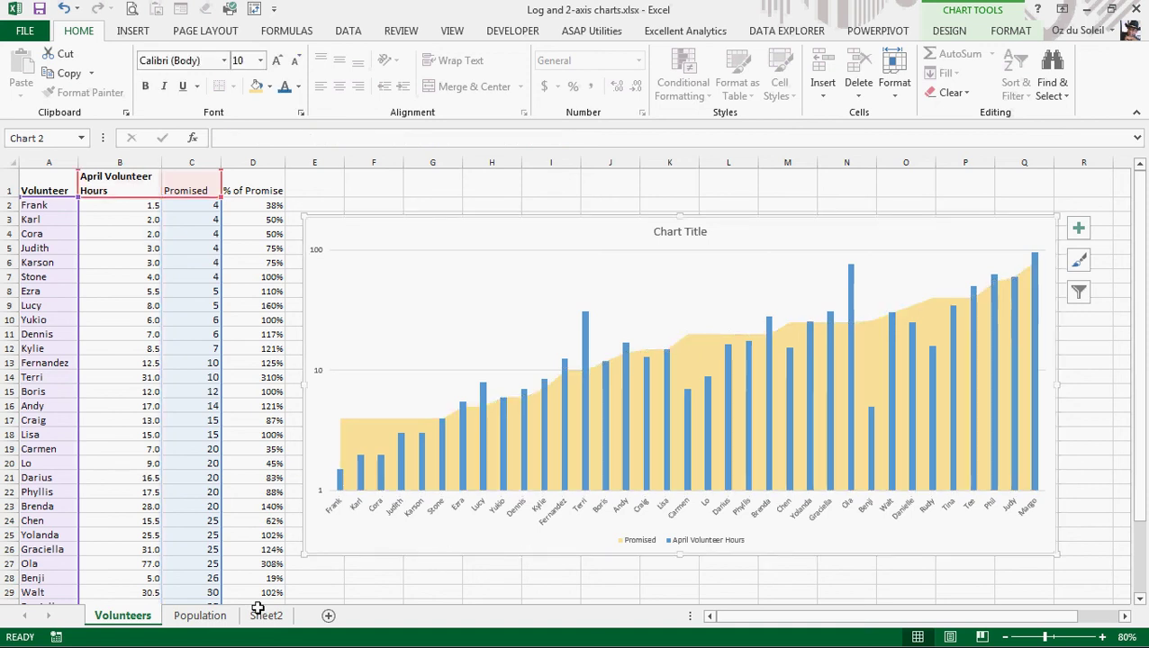
On the Population sheet, select the Population columns, then the internet-percentage line, then the whole chart
click(200, 615)
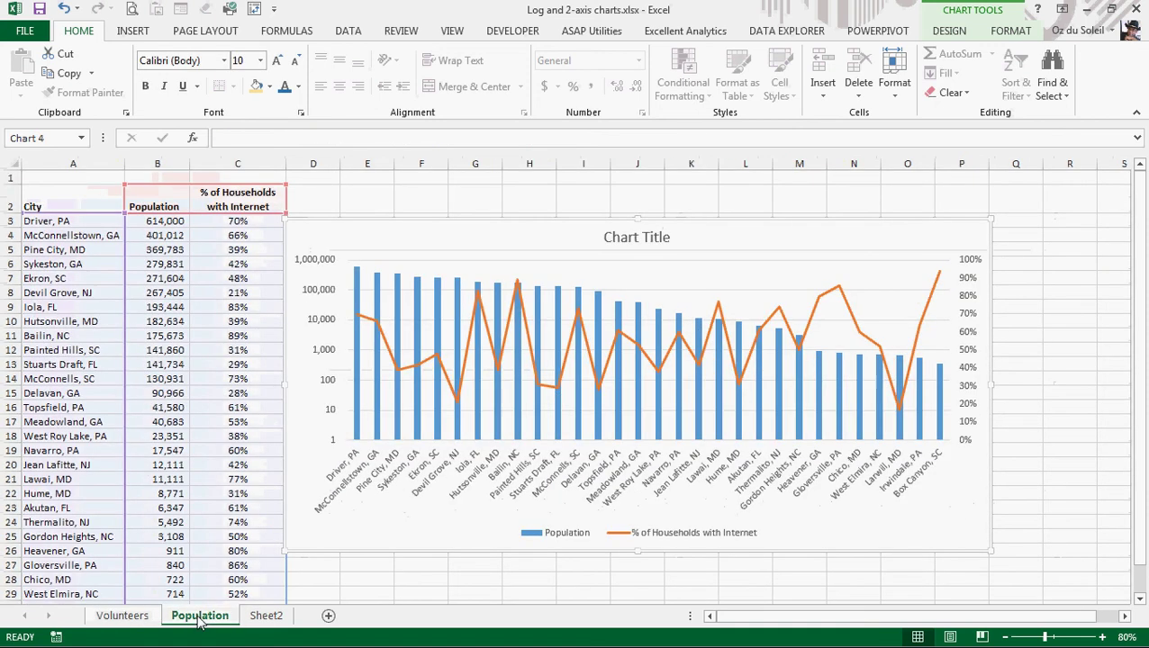
click(398, 429)
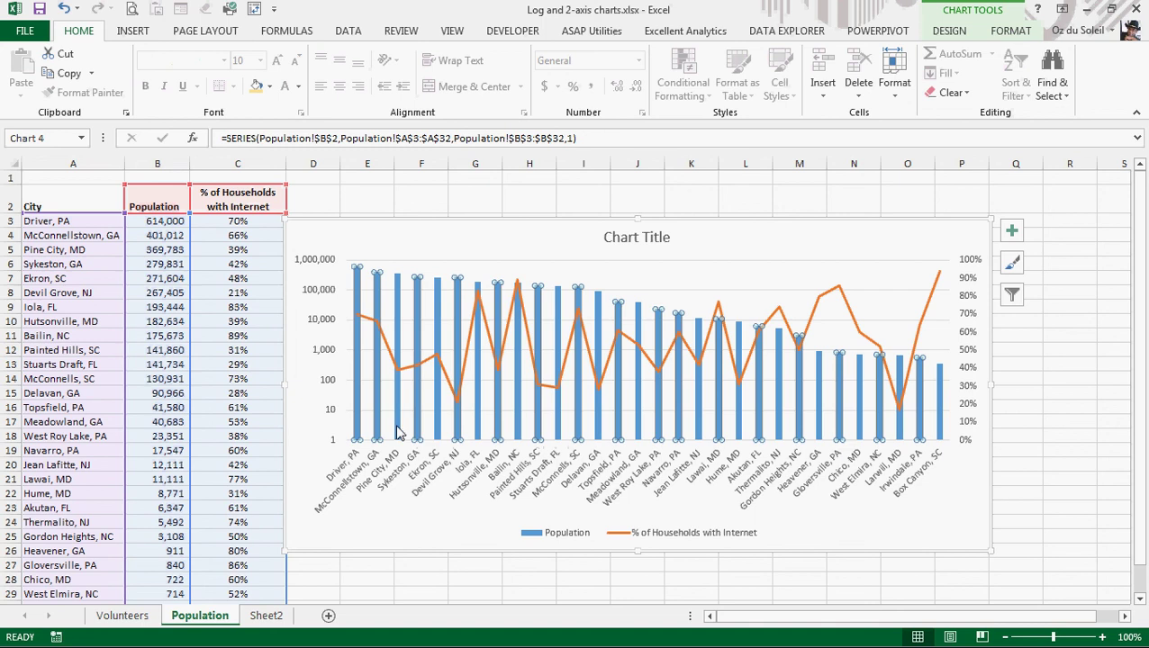
click(476, 347)
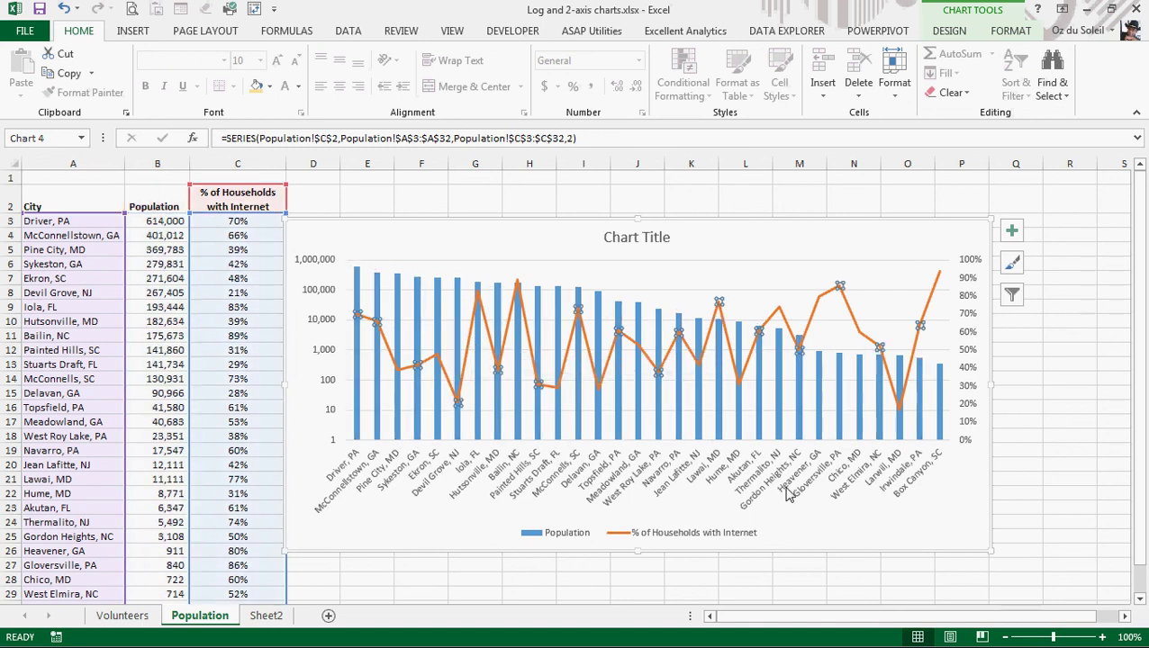
click(973, 520)
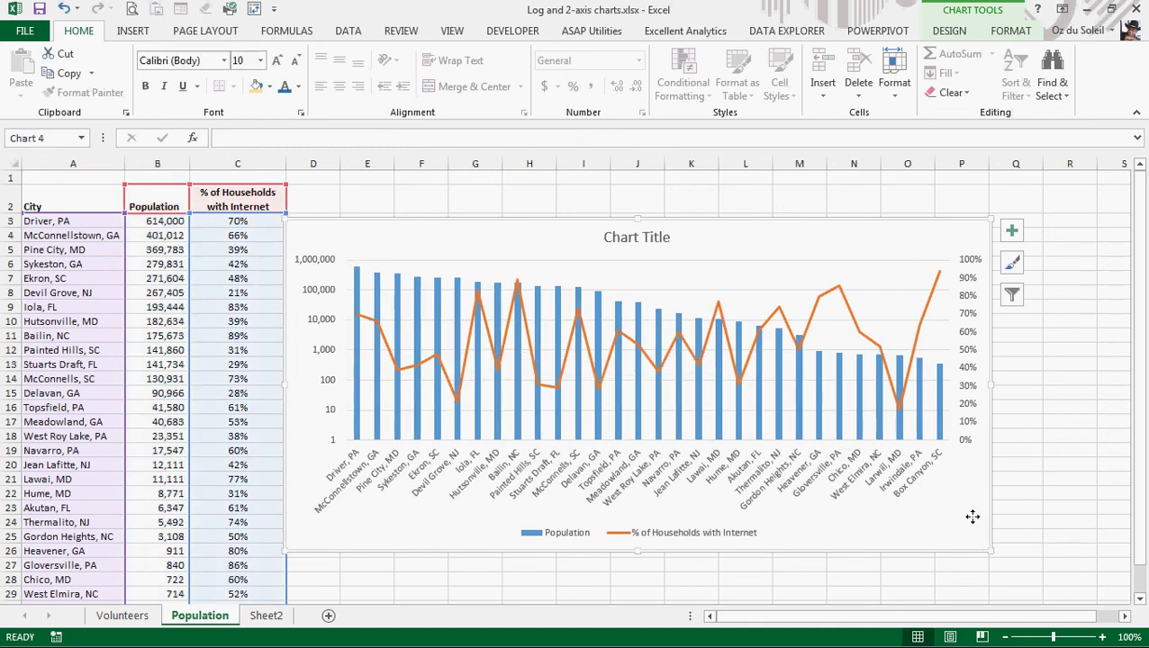
Switch to Sheet2 with the finished logarithmic population and internet combo chart
click(266, 616)
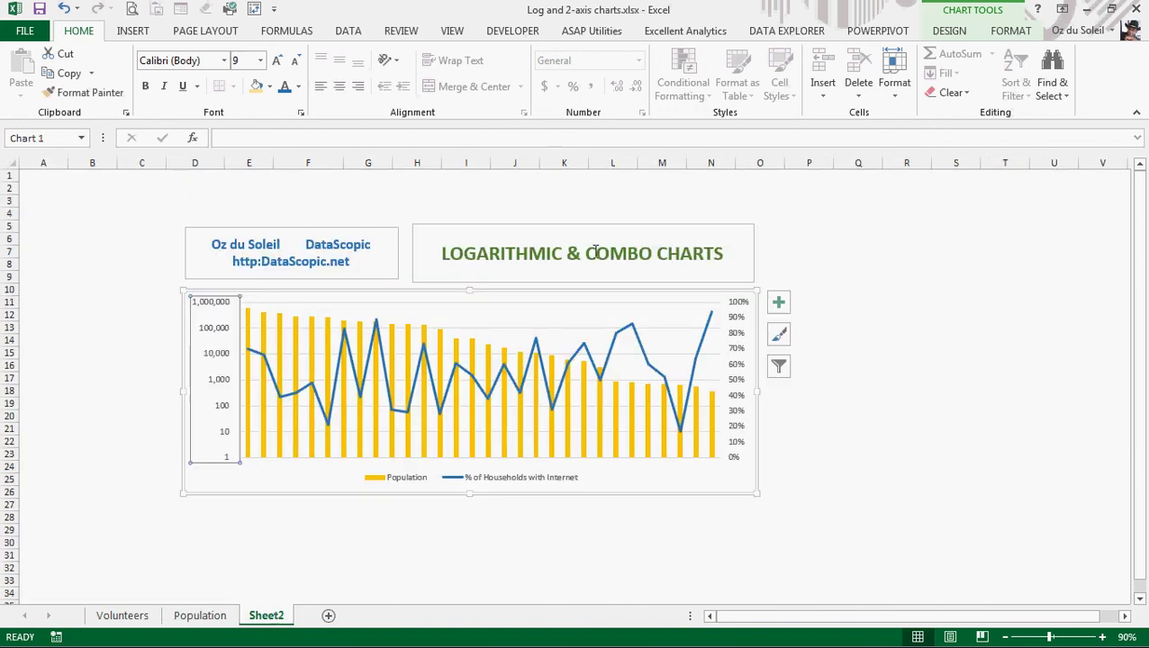